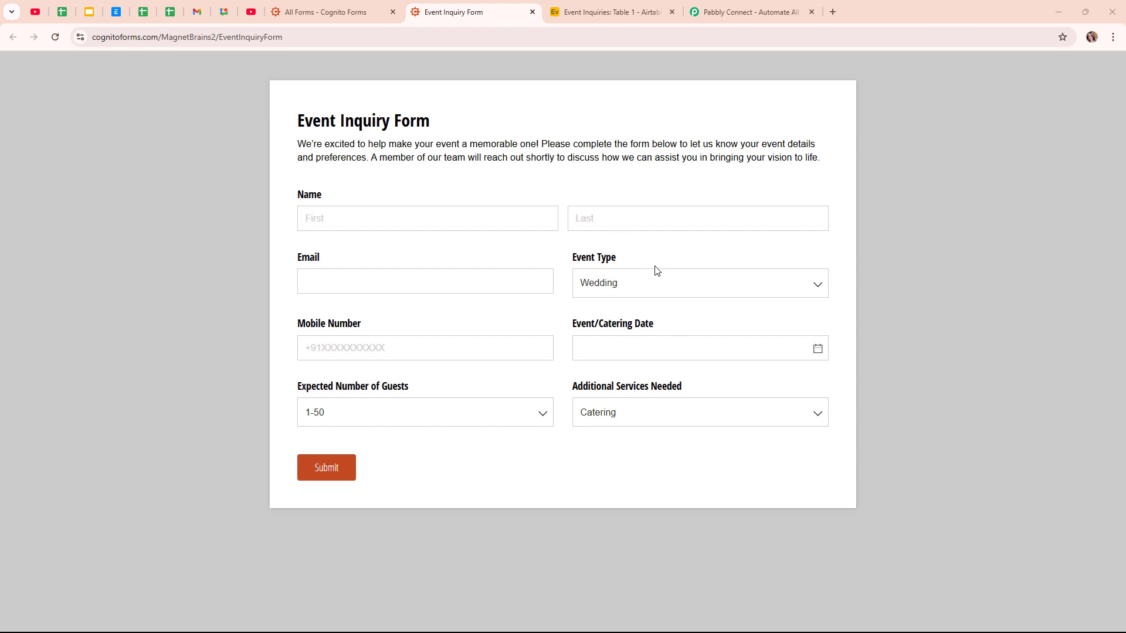
Compare the fields of the Cognito Forms Event Inquiry Form with the columns of the Event Inquiries table in Airtable.
click(622, 12)
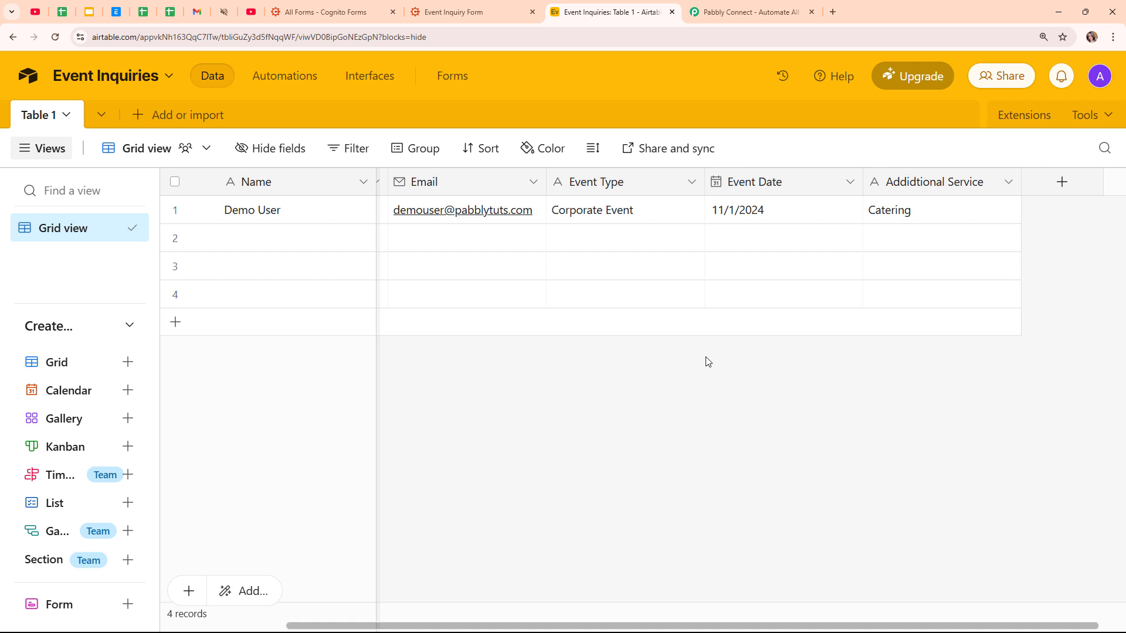
click(445, 6)
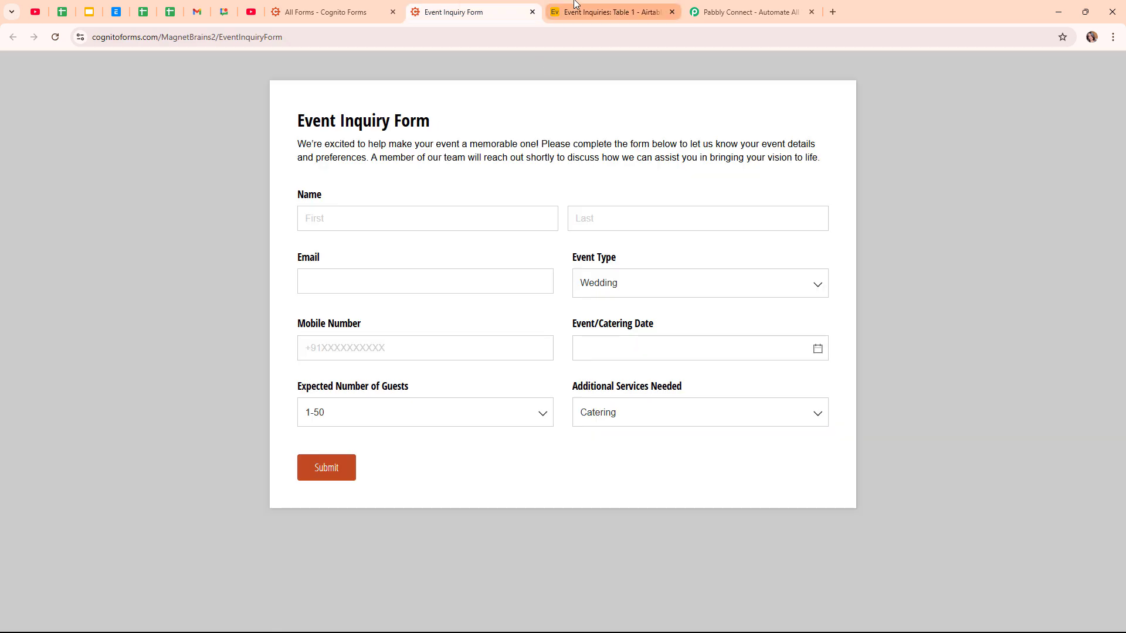
click(610, 11)
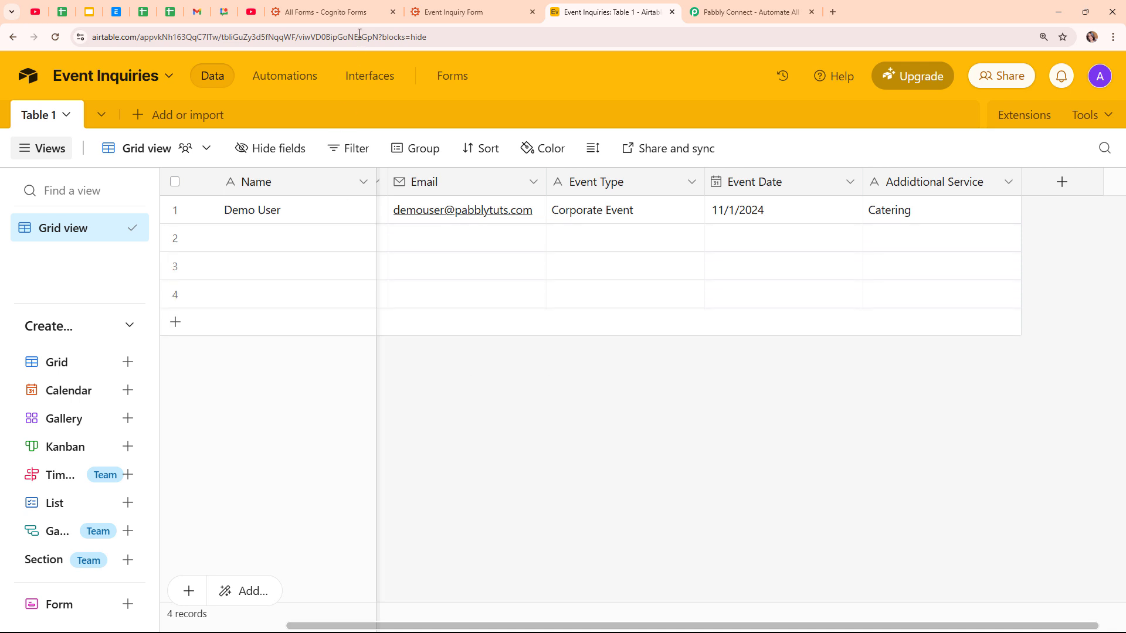
click(503, 6)
click(615, 5)
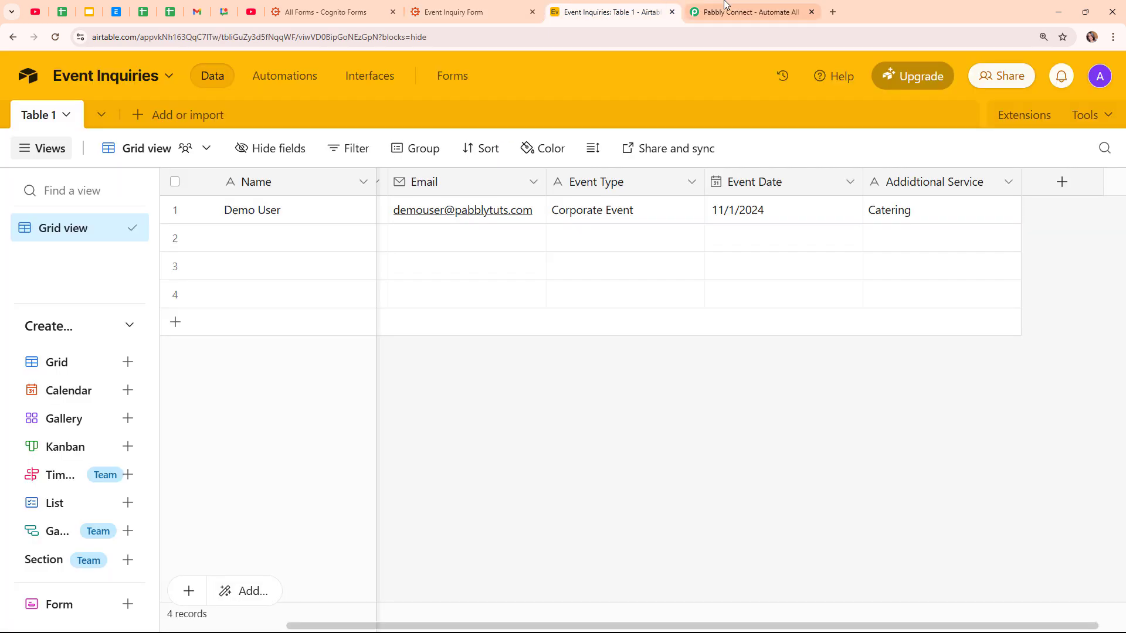
Switch to the Pabbly website, sign in, and access Pabbly Connect from the list of Pabbly apps.
click(750, 6)
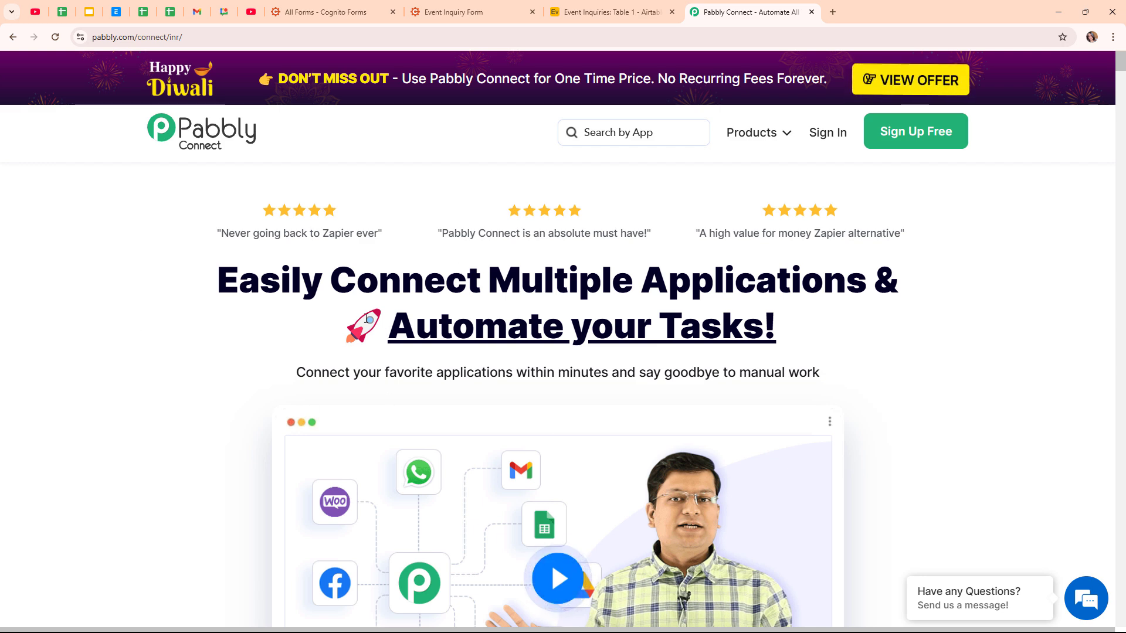
click(225, 36)
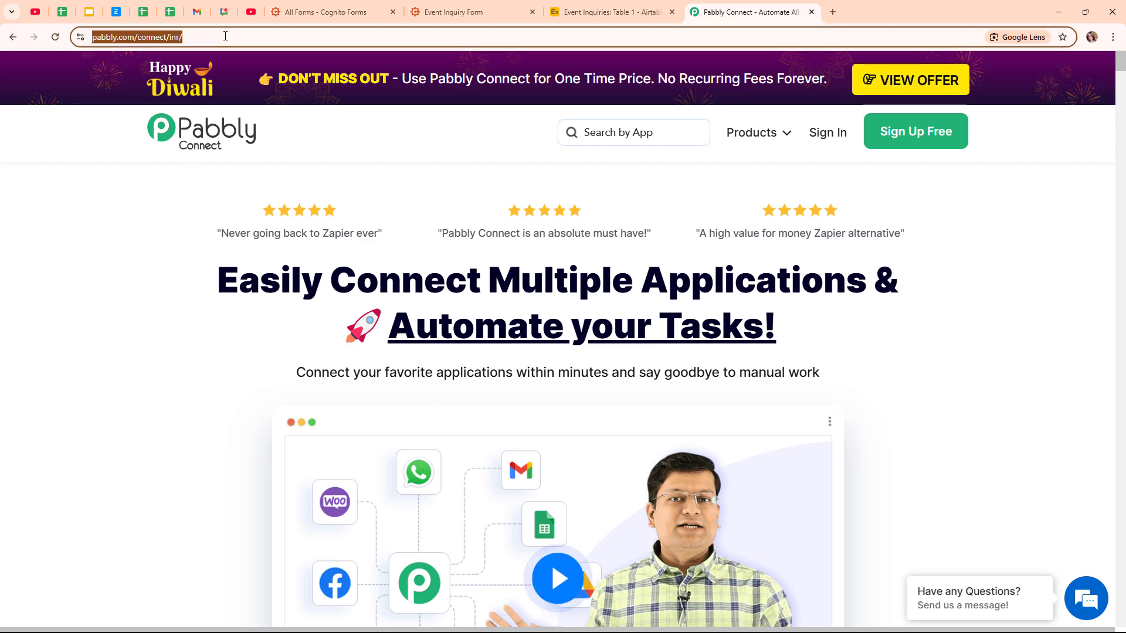
click(478, 180)
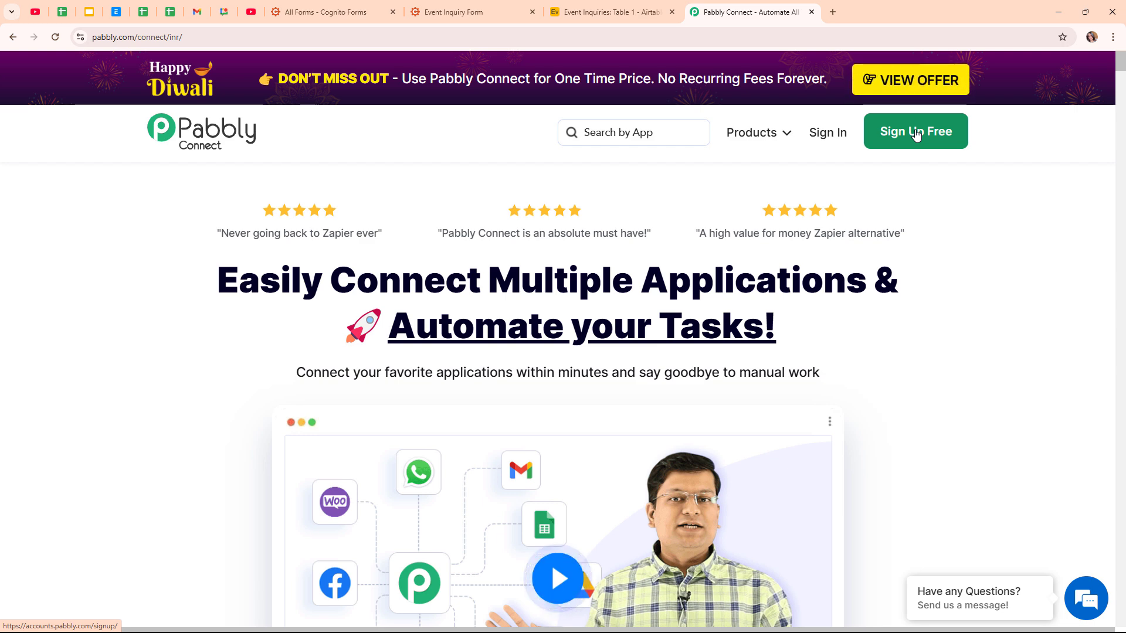
click(827, 142)
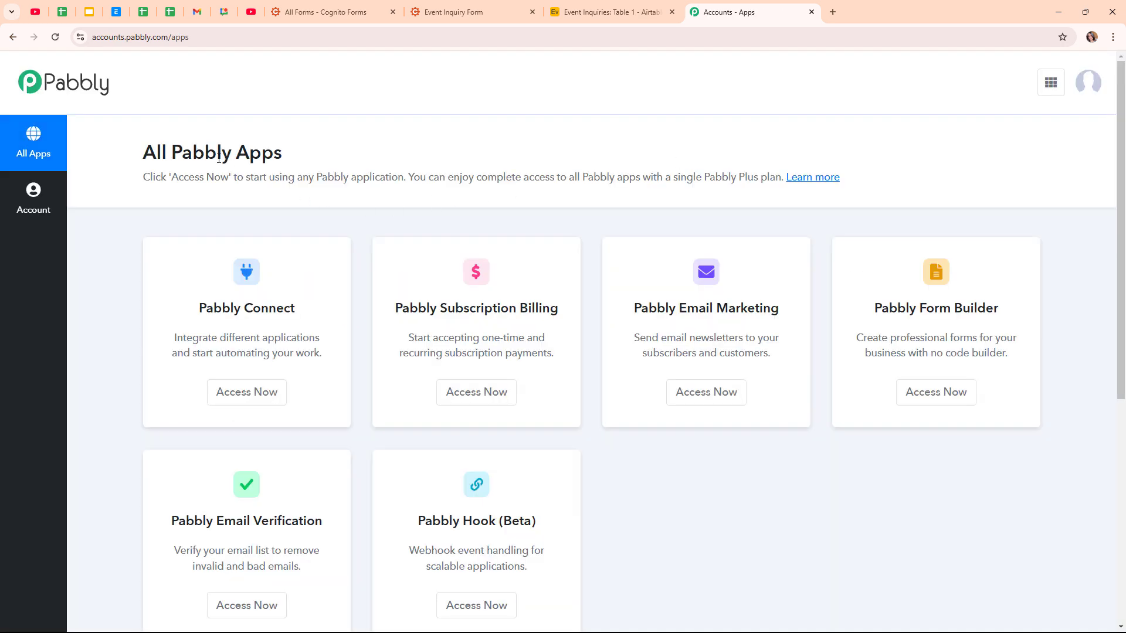
drag(149, 141, 305, 150)
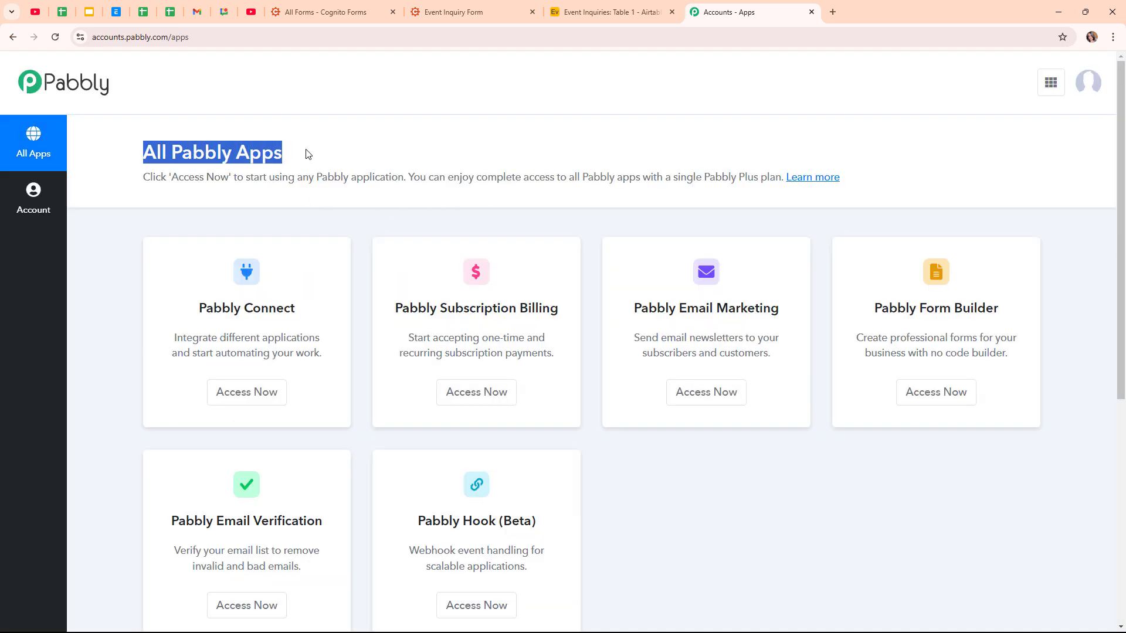
click(387, 138)
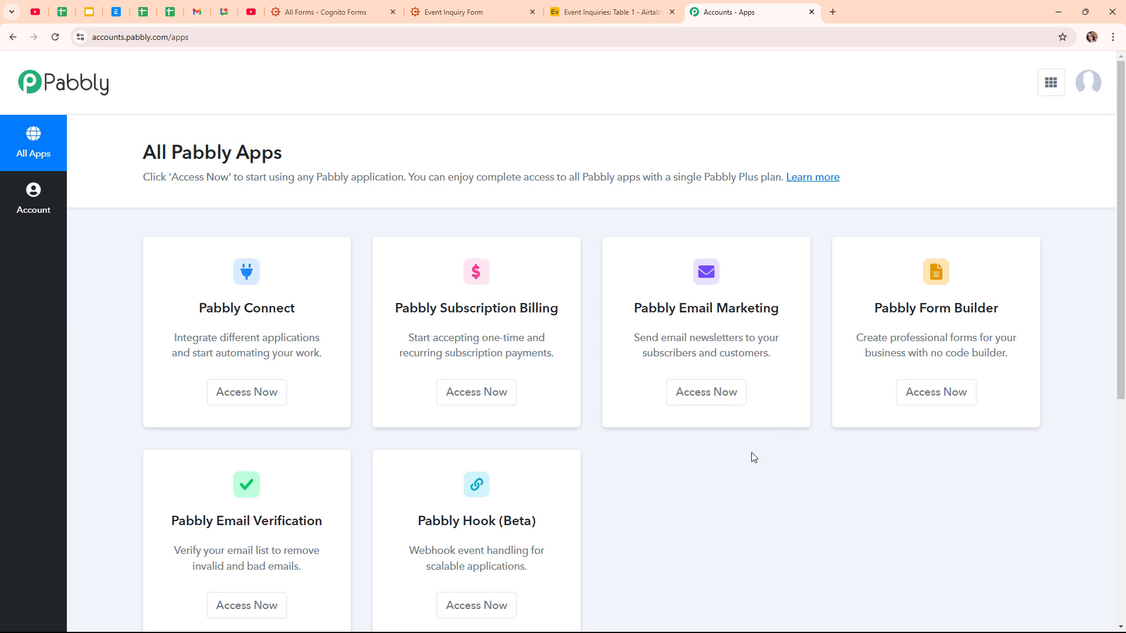
click(276, 403)
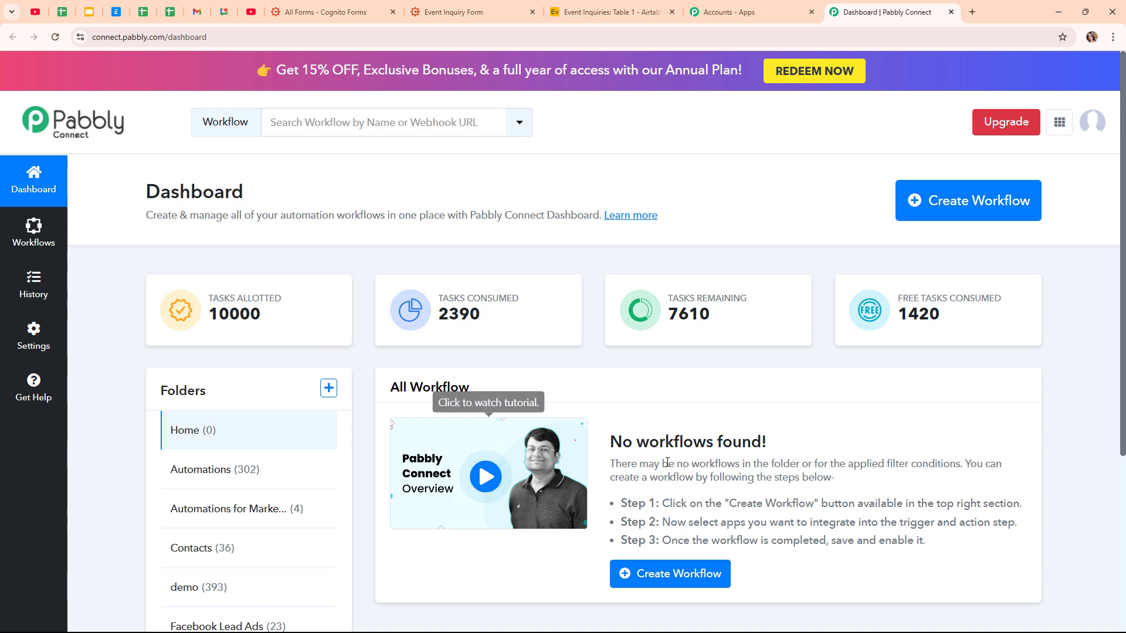
Begin a new workflow named "Create Airtable Record on Cognito Forms Submission" and select the Automations folder for it.
click(965, 222)
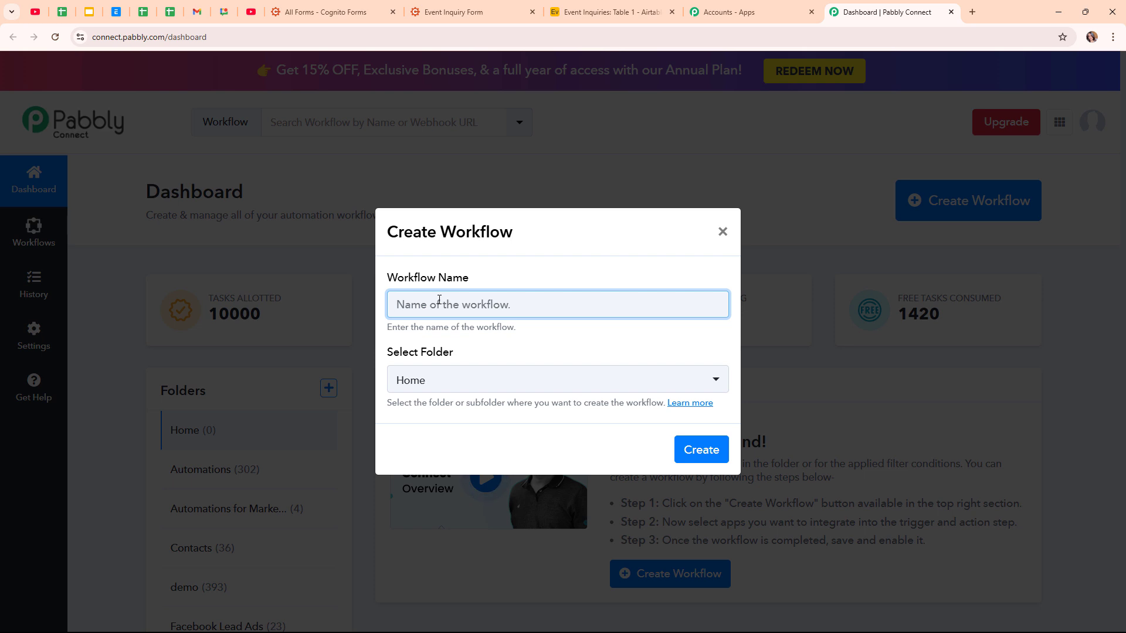
text(Create Airtable Record on Cognito Forms Submission)
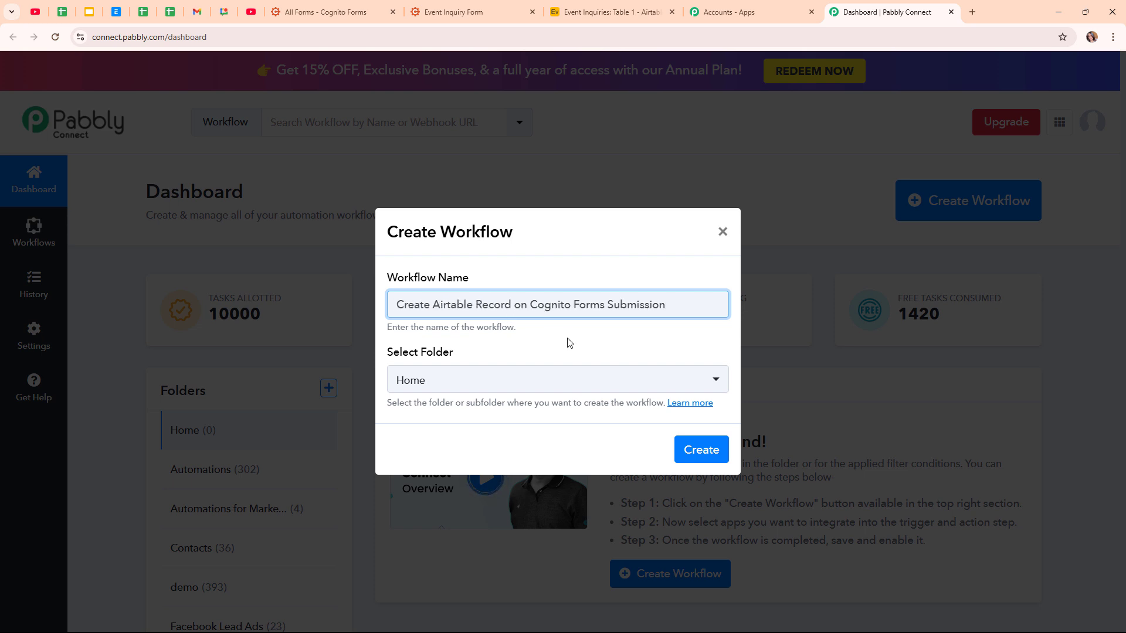
click(573, 381)
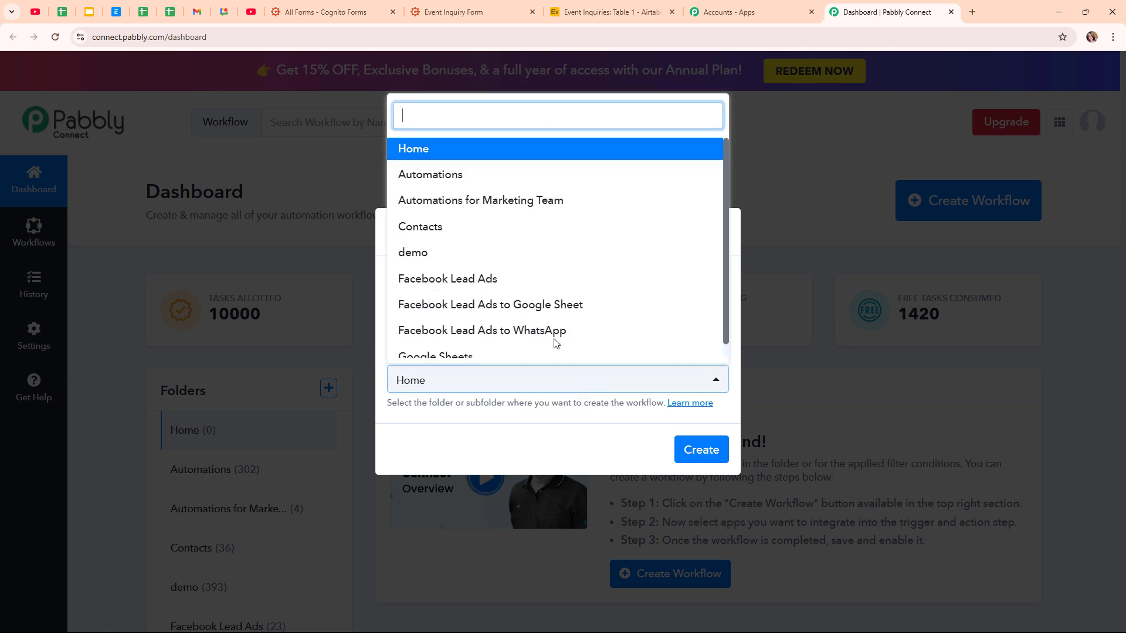
click(495, 179)
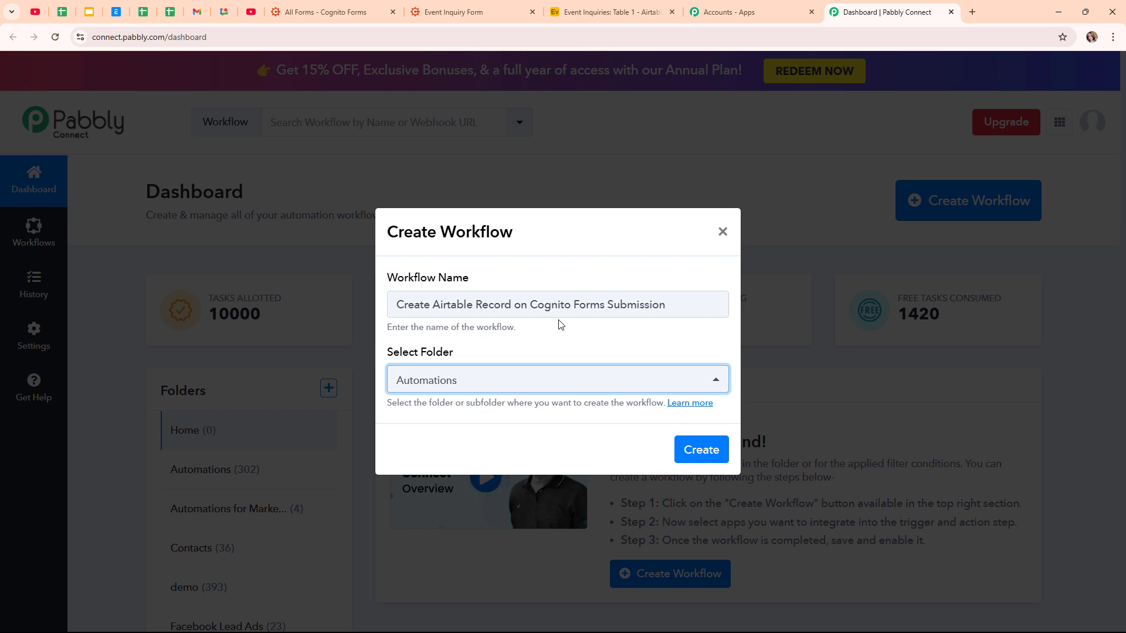
Read the support forum article on workflow folders and return to the workflow setup.
click(692, 403)
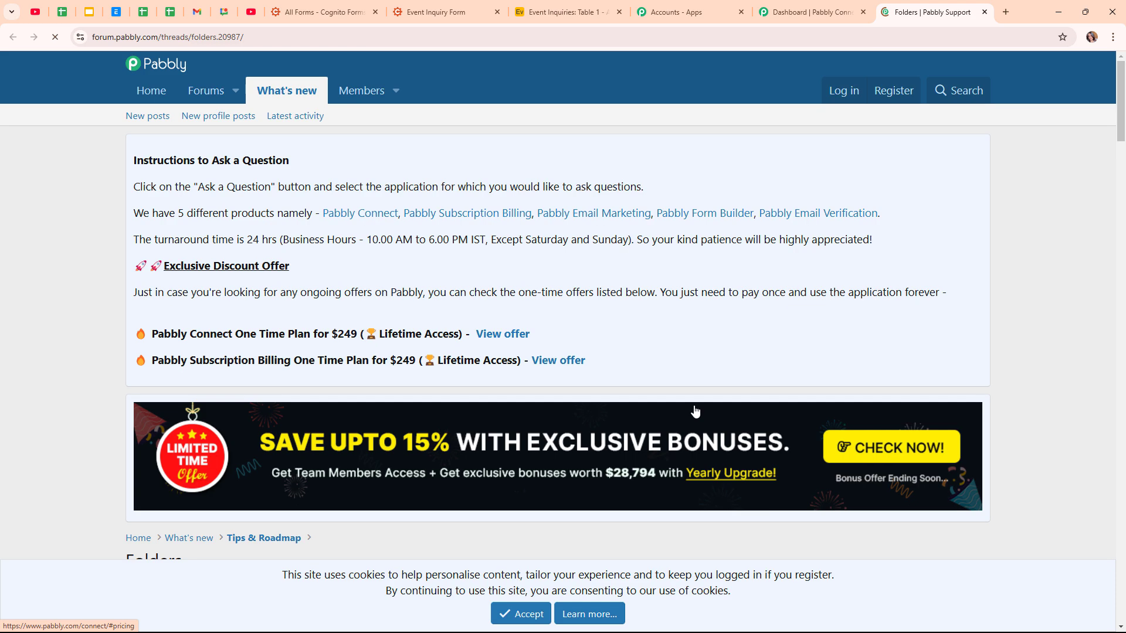
scroll(695, 410, down, 3)
scroll(695, 409, down, 6)
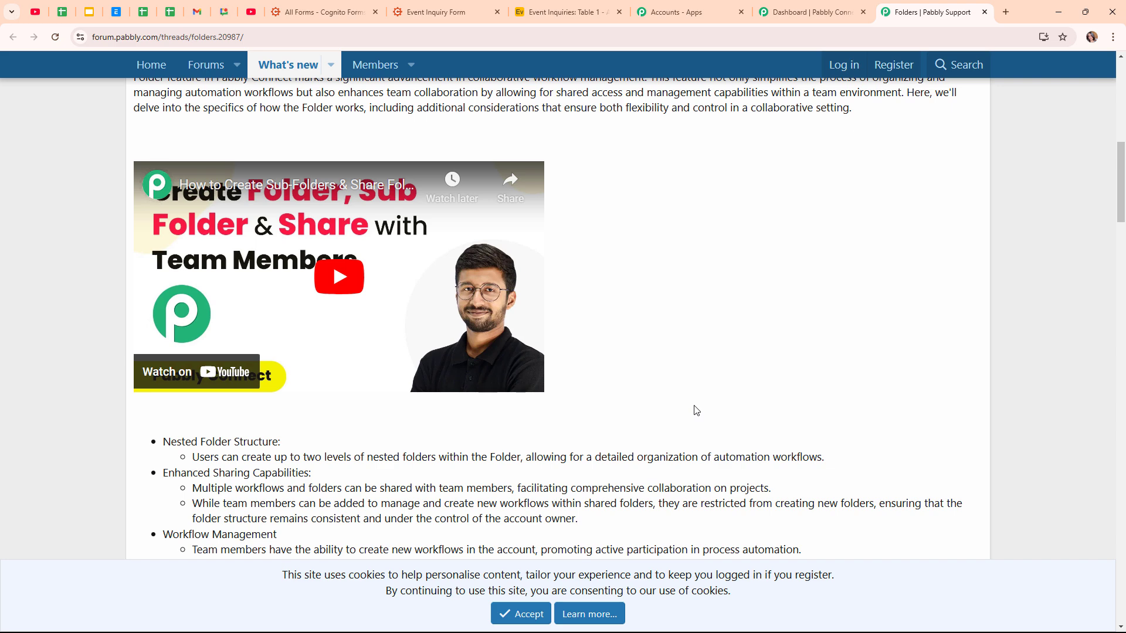
click(985, 12)
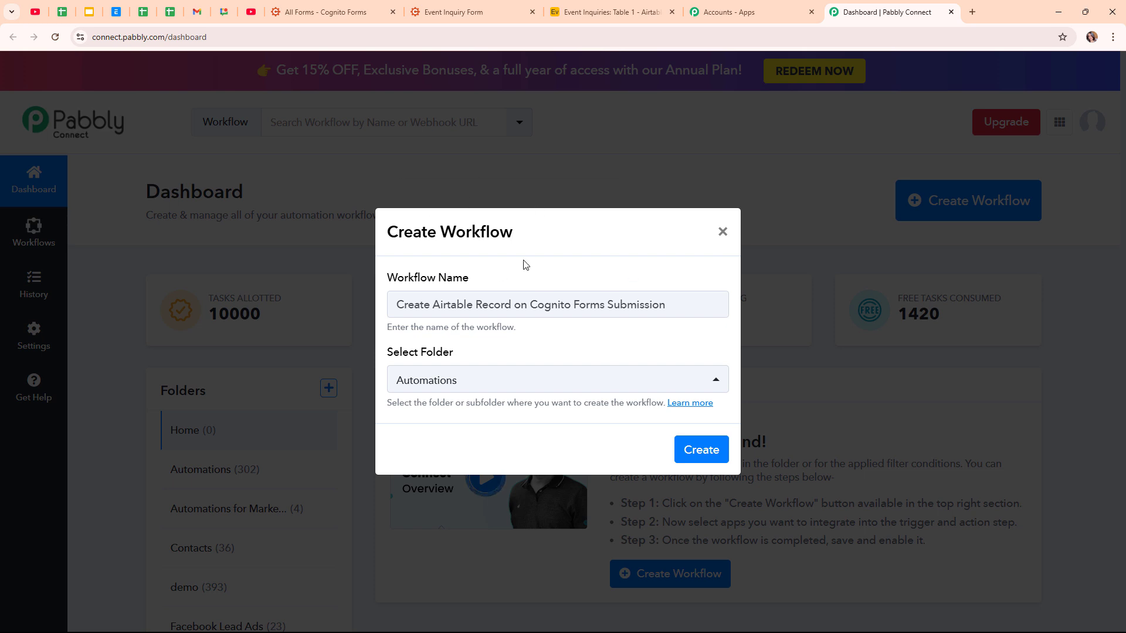
Create the workflow and set its trigger to Cognito Forms with the New Entry event.
click(695, 456)
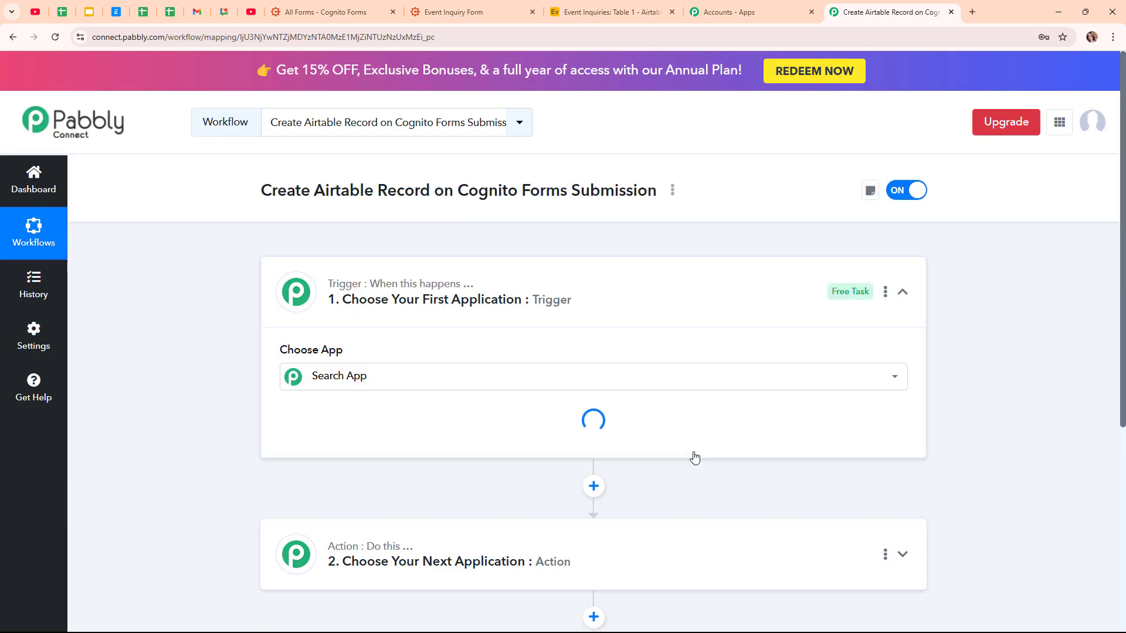
click(901, 299)
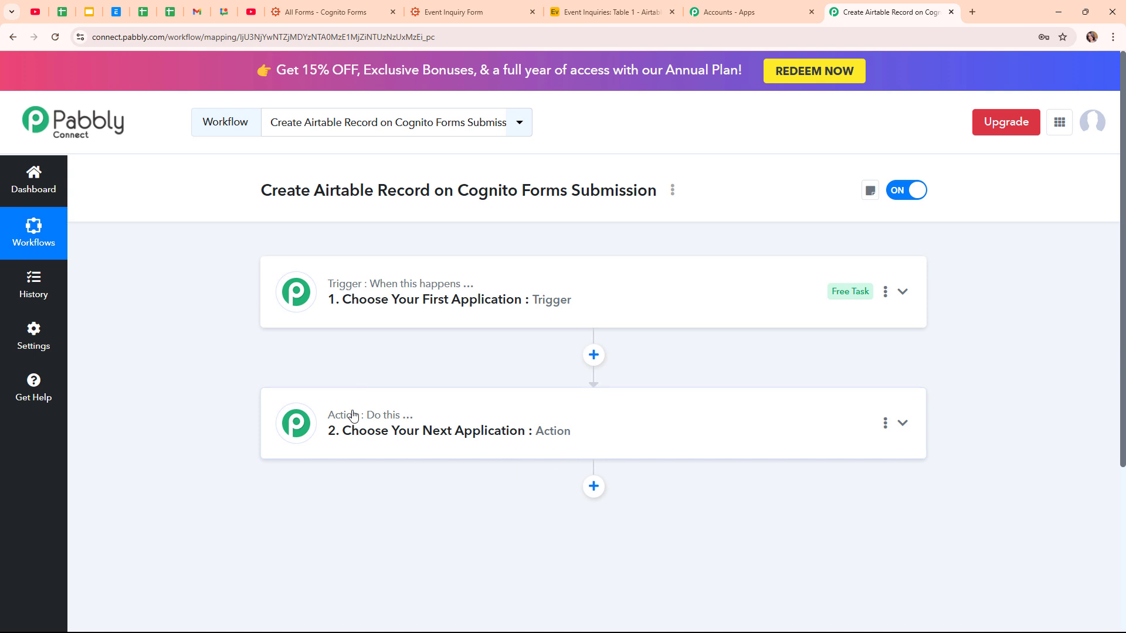
click(903, 293)
click(493, 378)
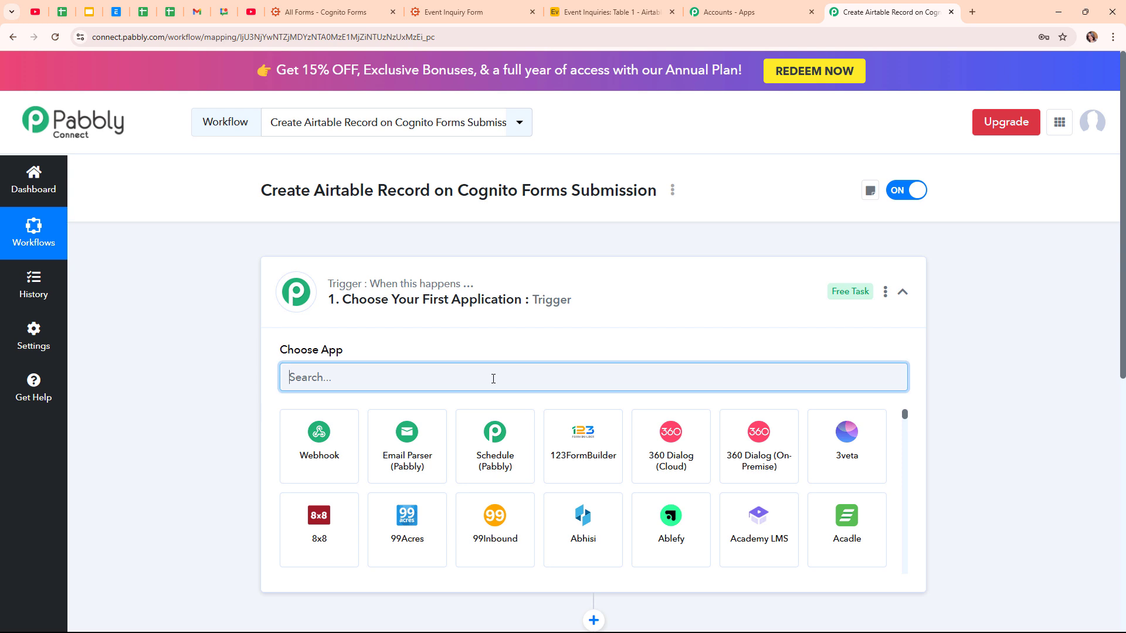
text(Cog)
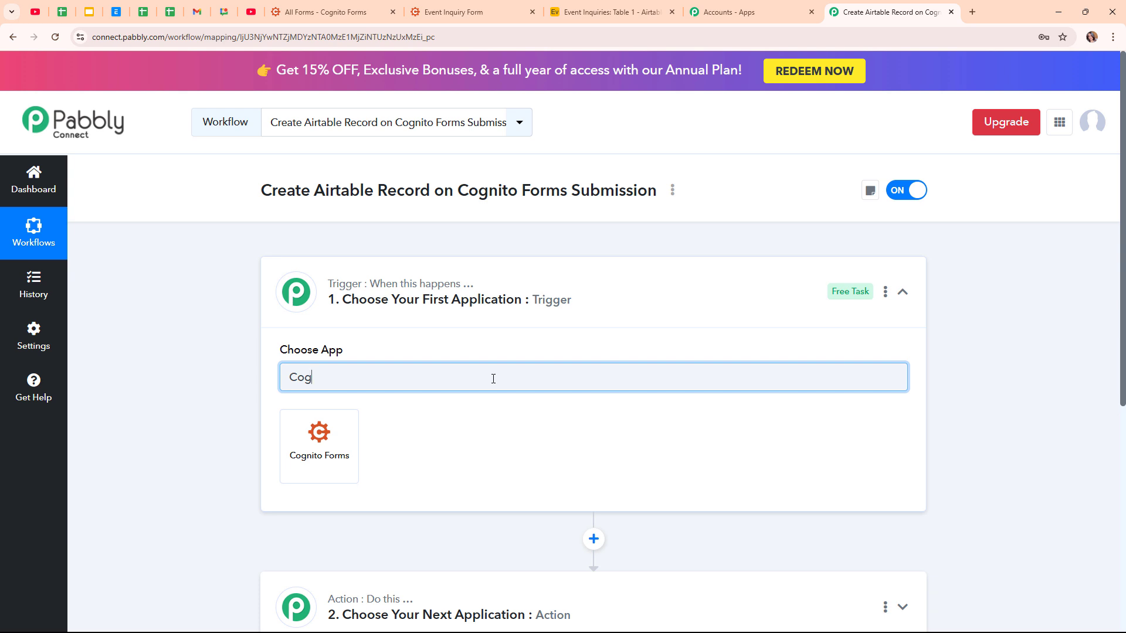
click(348, 443)
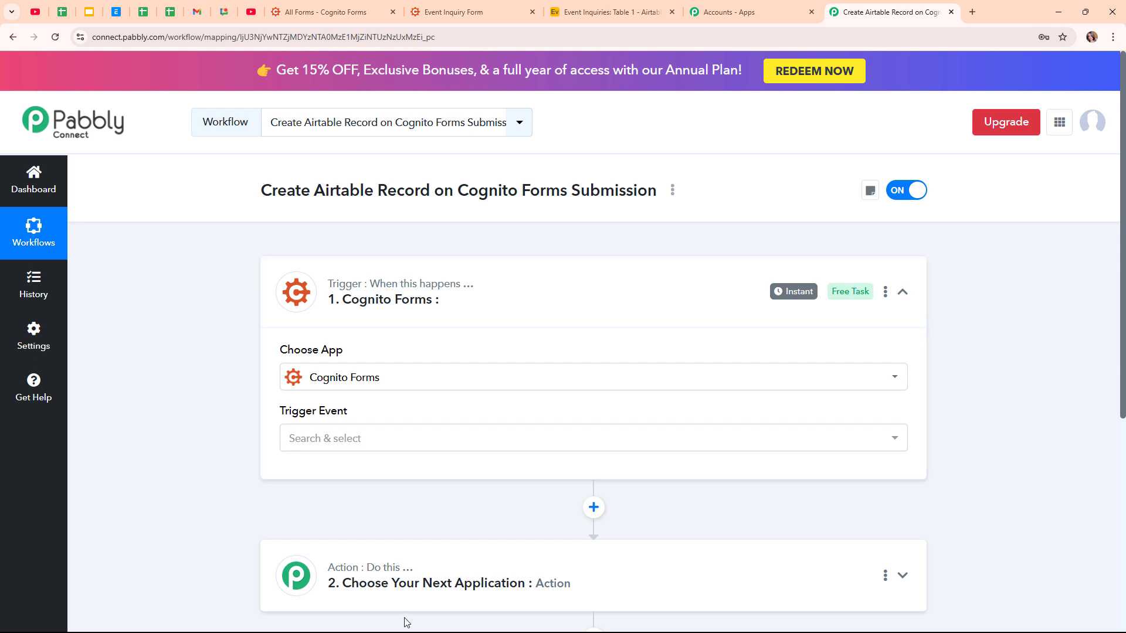
click(352, 436)
click(396, 524)
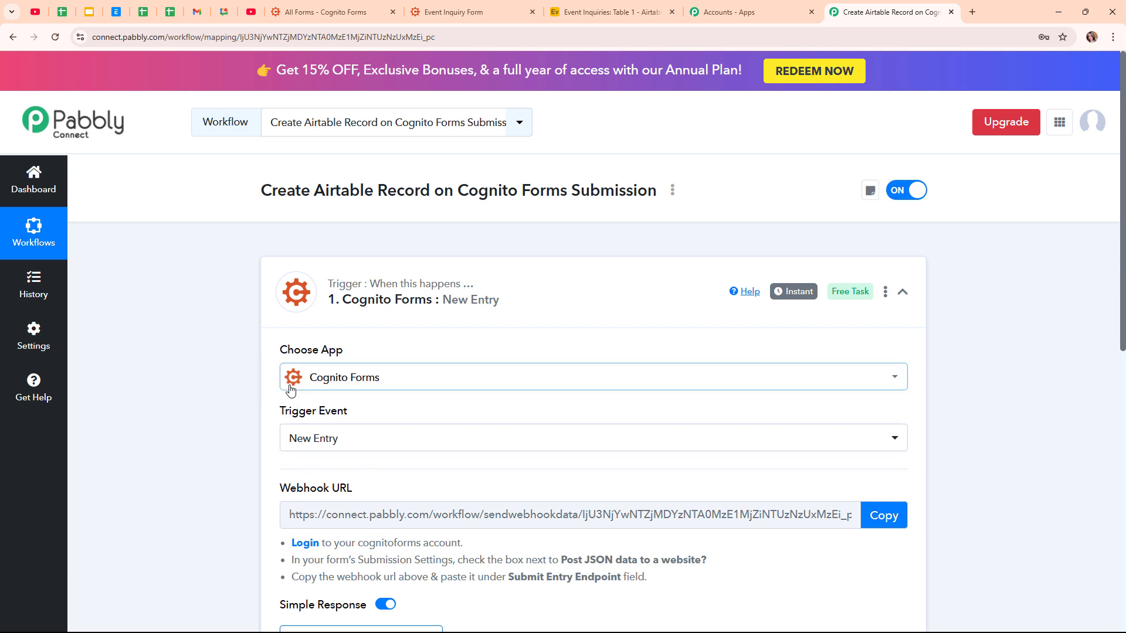
Review the trigger's connection instructions and copy its webhook URL.
scroll(558, 448, down, 2)
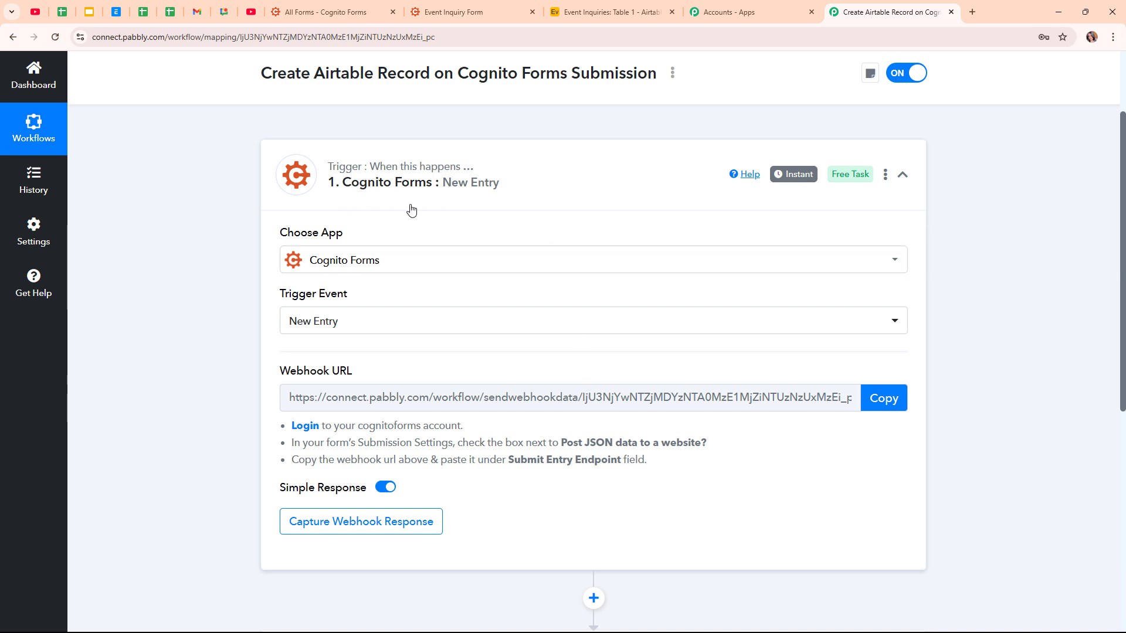
drag(290, 425, 679, 472)
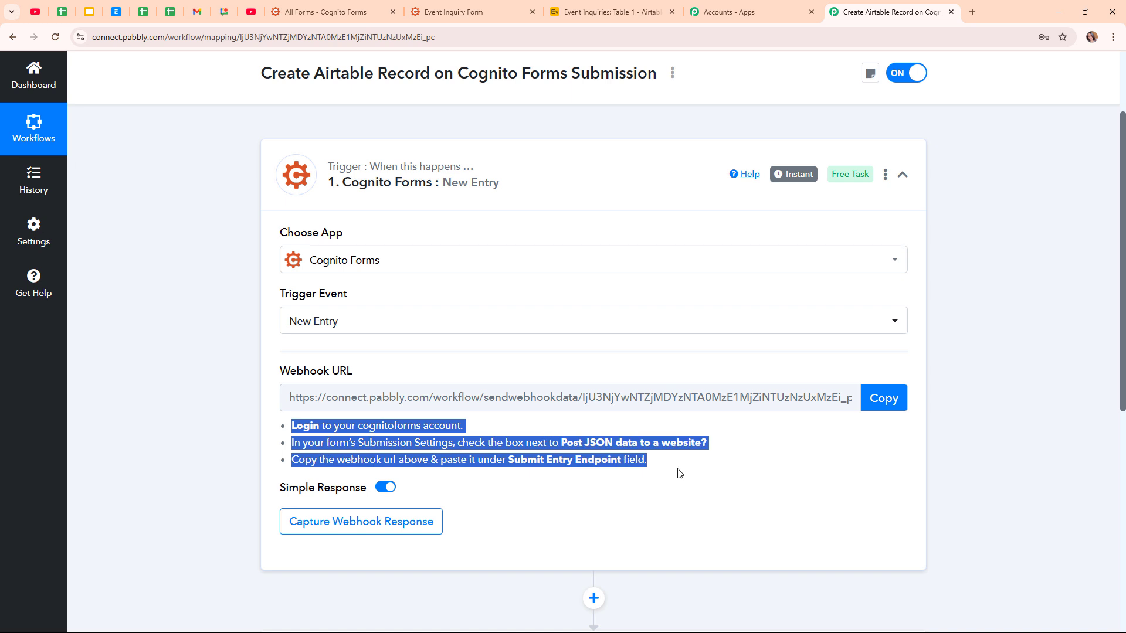
click(680, 473)
click(896, 404)
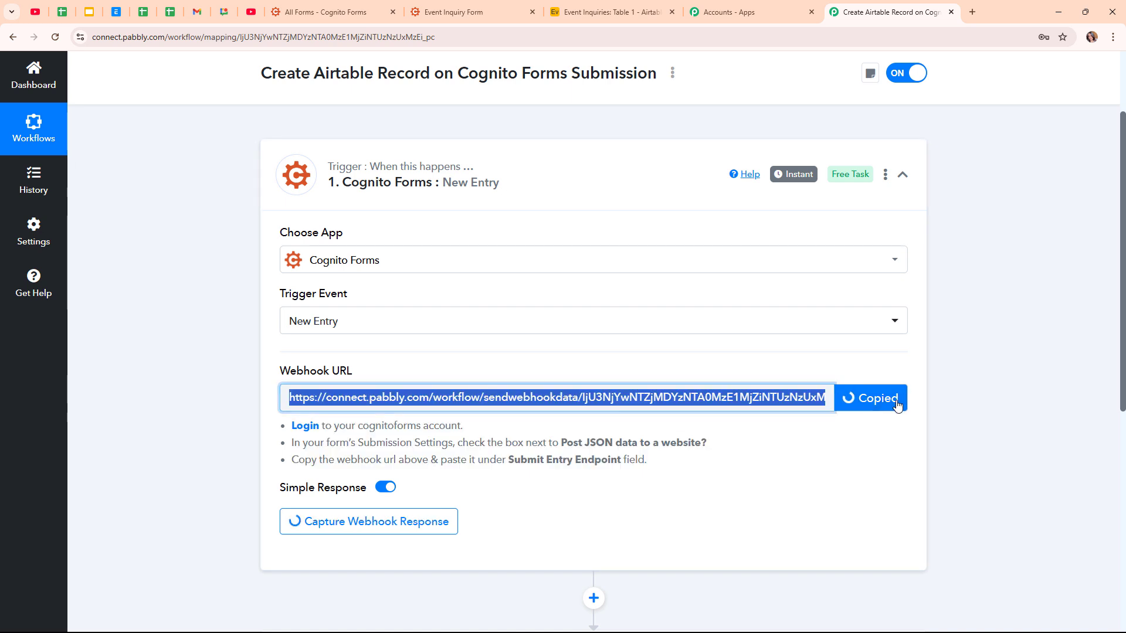
In Cognito Forms, paste the webhook URL as the Event Inquiry Form's Submit Entry Endpoint for posting JSON data, and save the form.
click(300, 6)
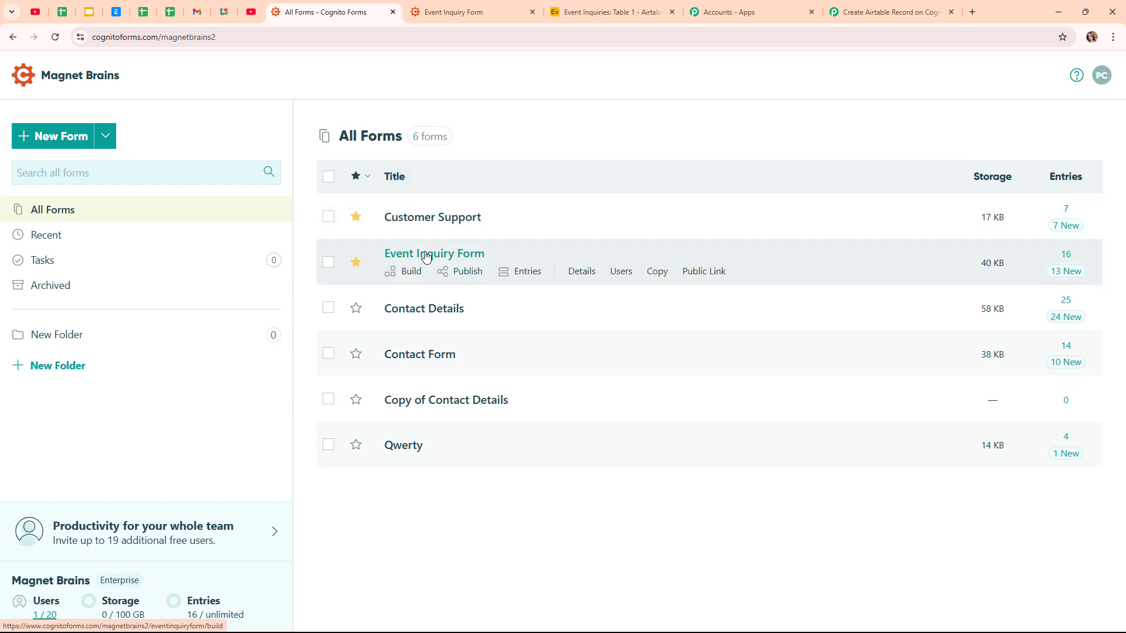
click(455, 259)
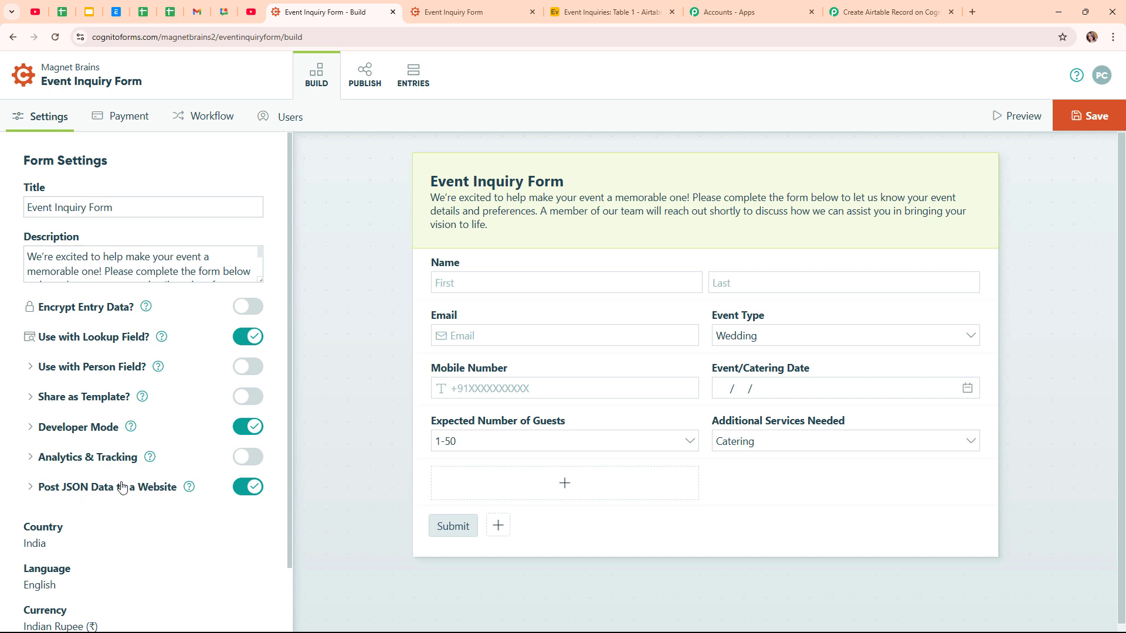
click(103, 489)
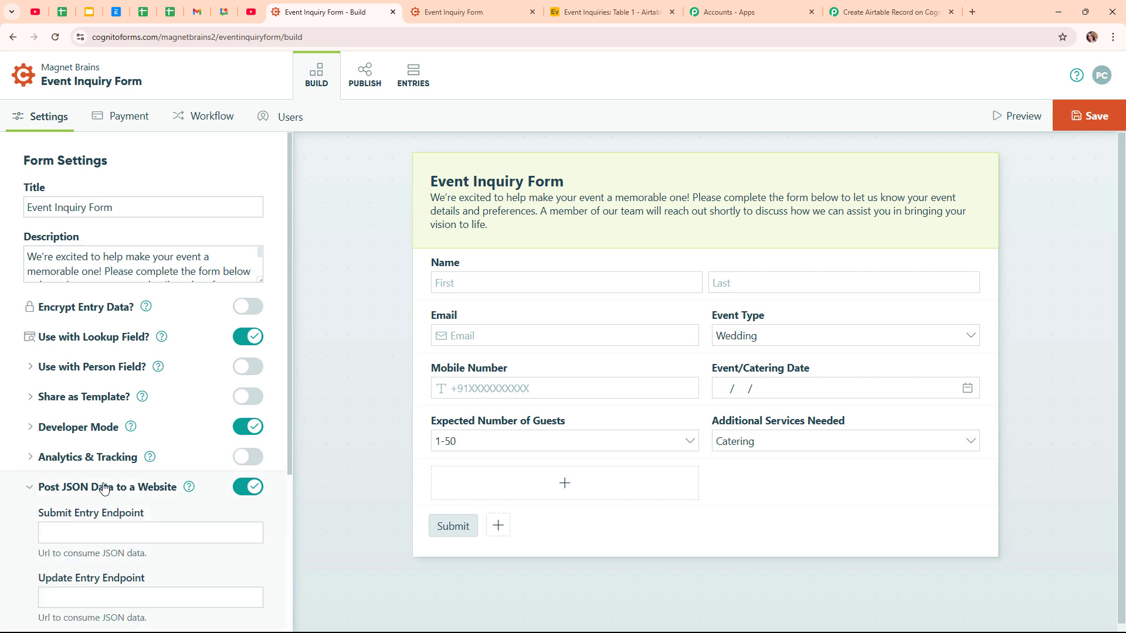
scroll(51, 365, down, 3)
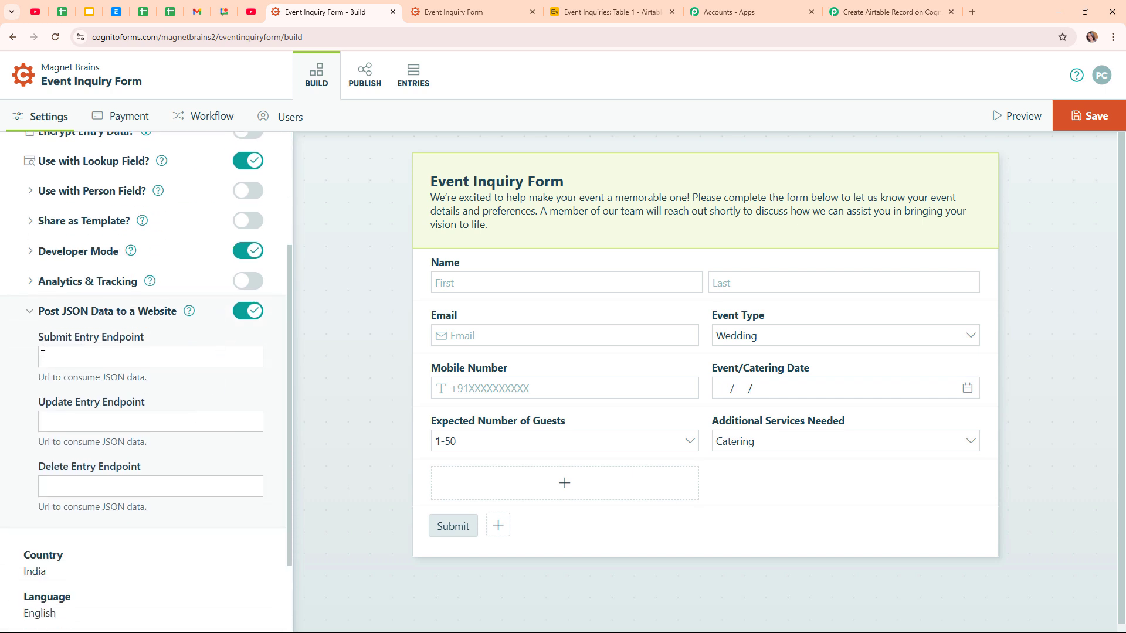
click(119, 358)
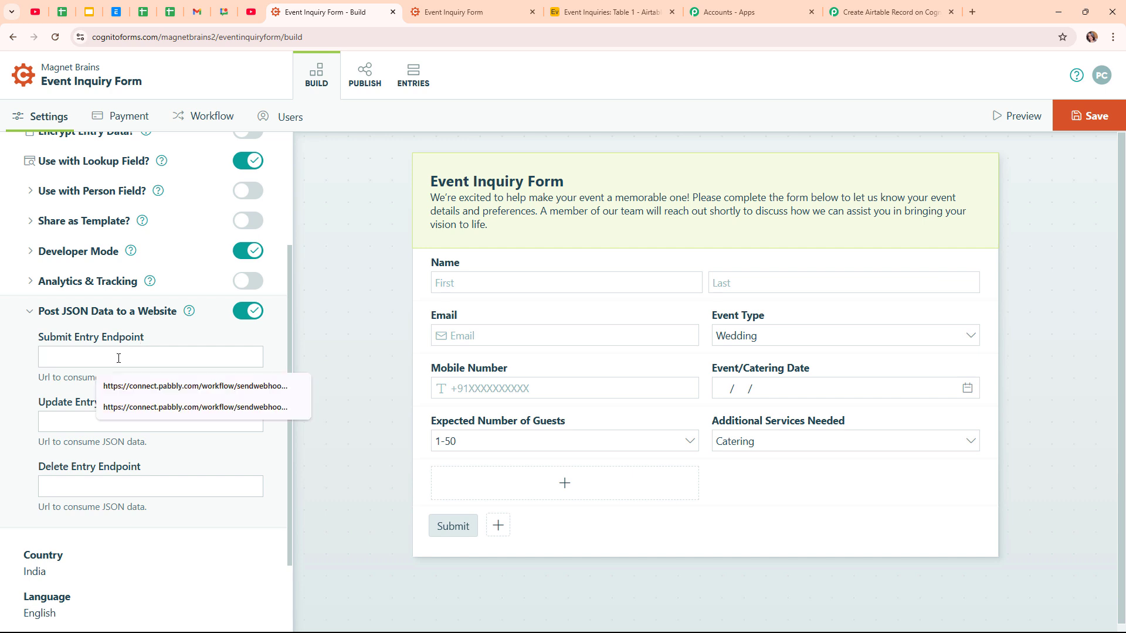
key(ctrl+v)
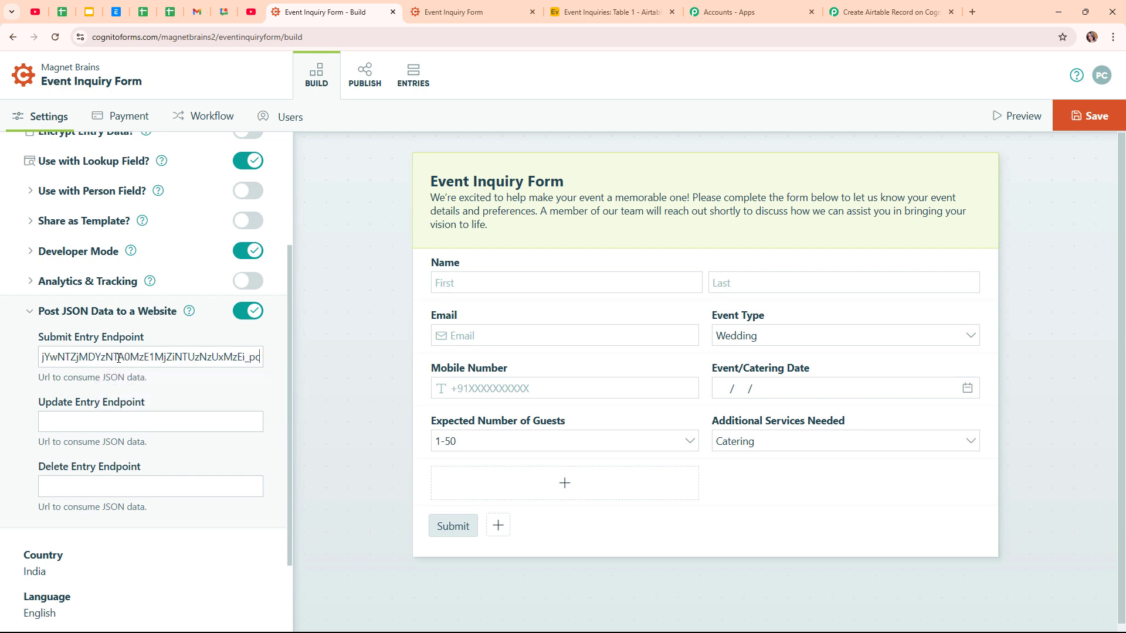
click(1083, 128)
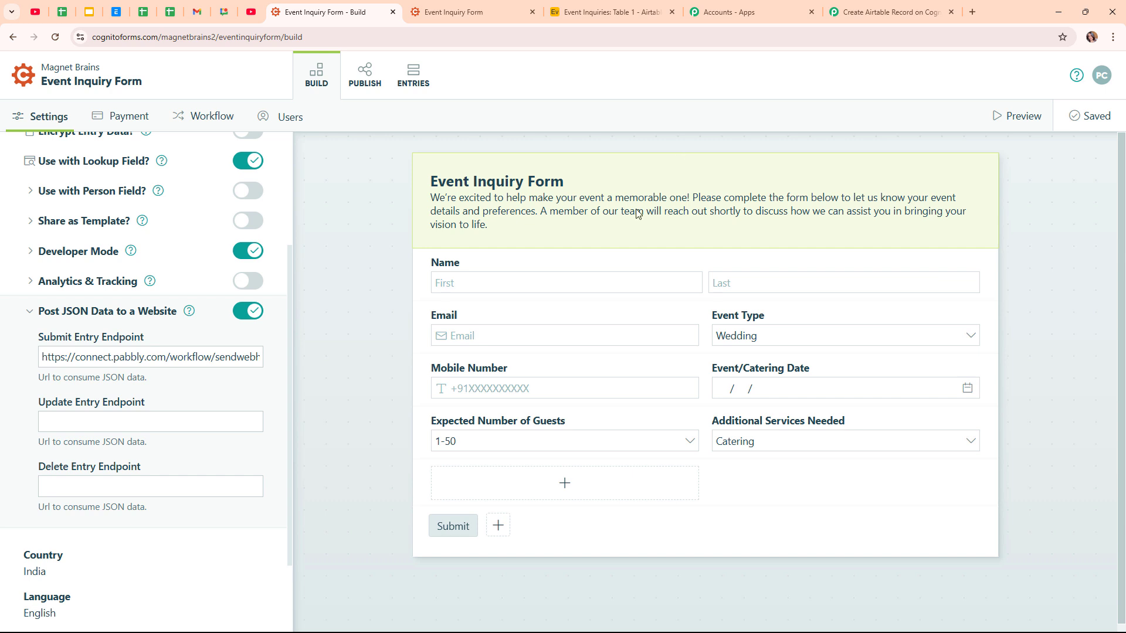
Open the Event Inquiry Form's public page in place of its older tab, and check the webhook trigger's status in Pabbly Connect.
click(370, 78)
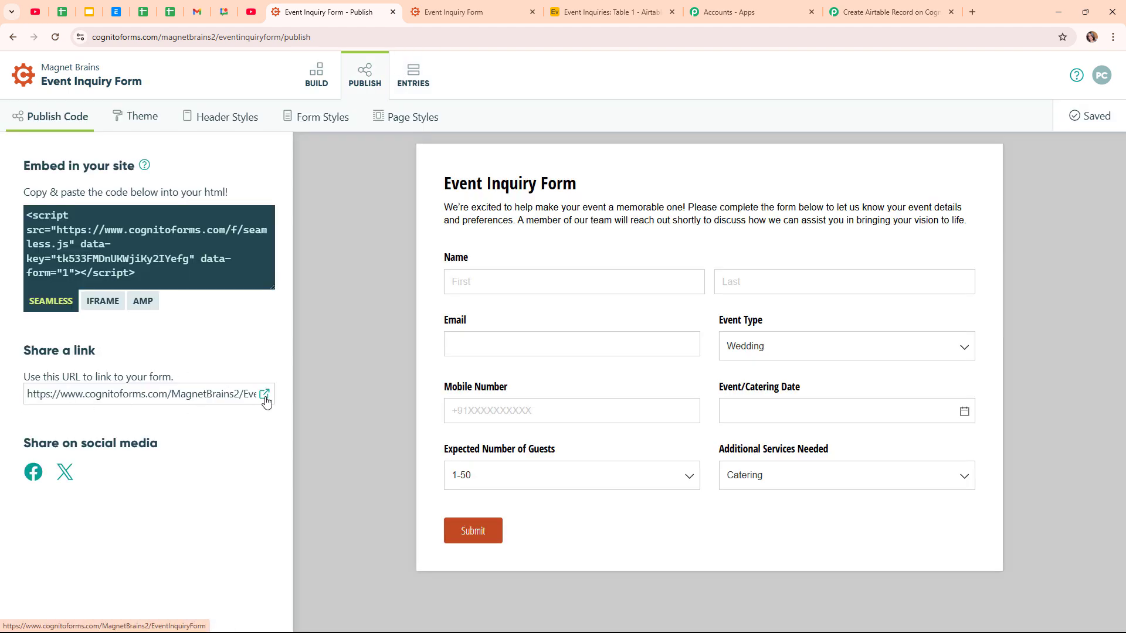
click(264, 395)
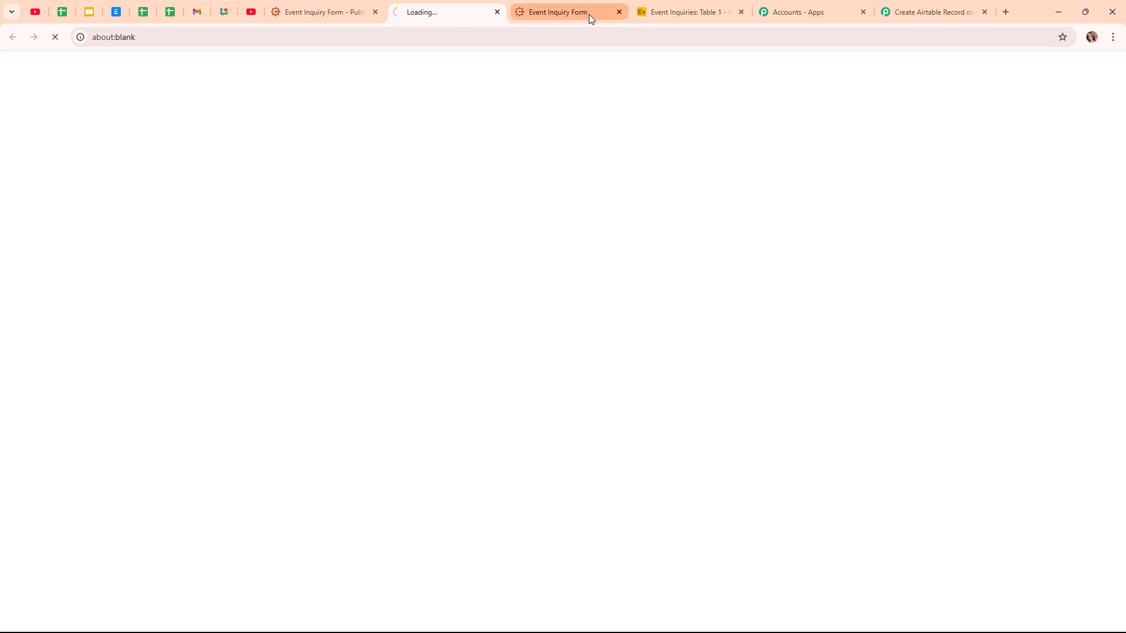
click(617, 13)
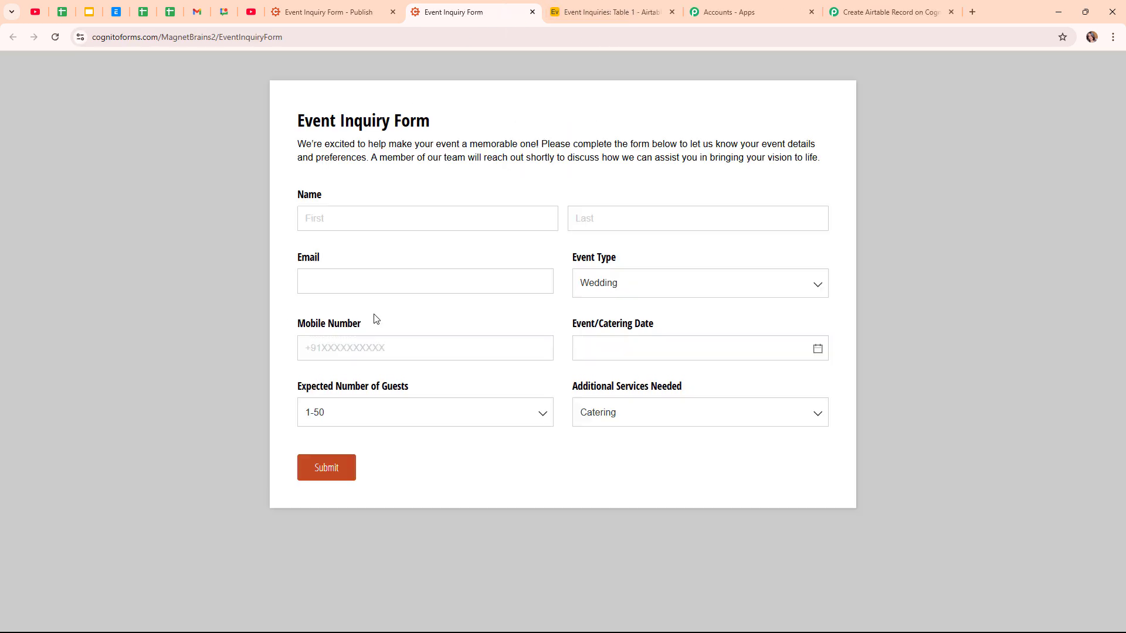
click(860, 5)
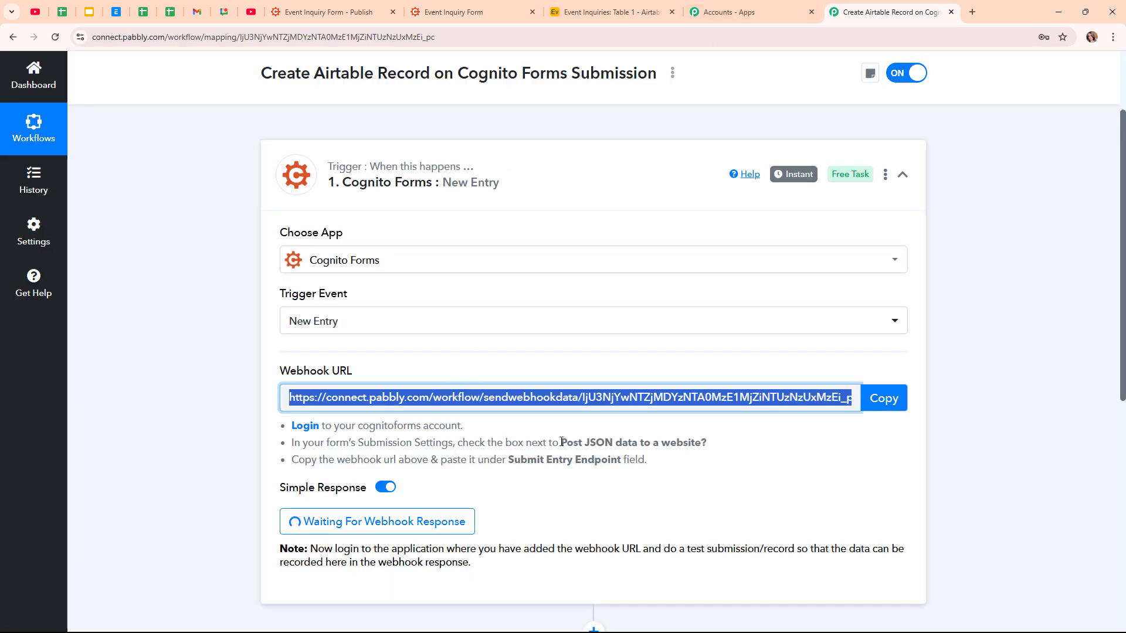
scroll(359, 402, down, 3)
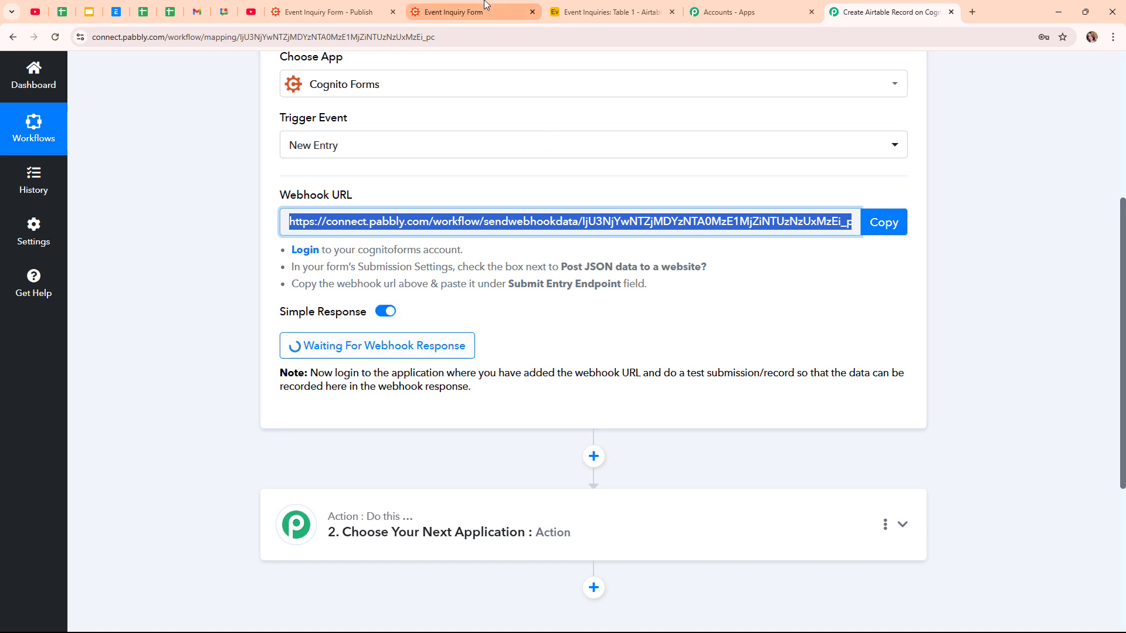
In the public Event Inquiry Form, enter the test contact's first name, last name and email address.
click(457, 11)
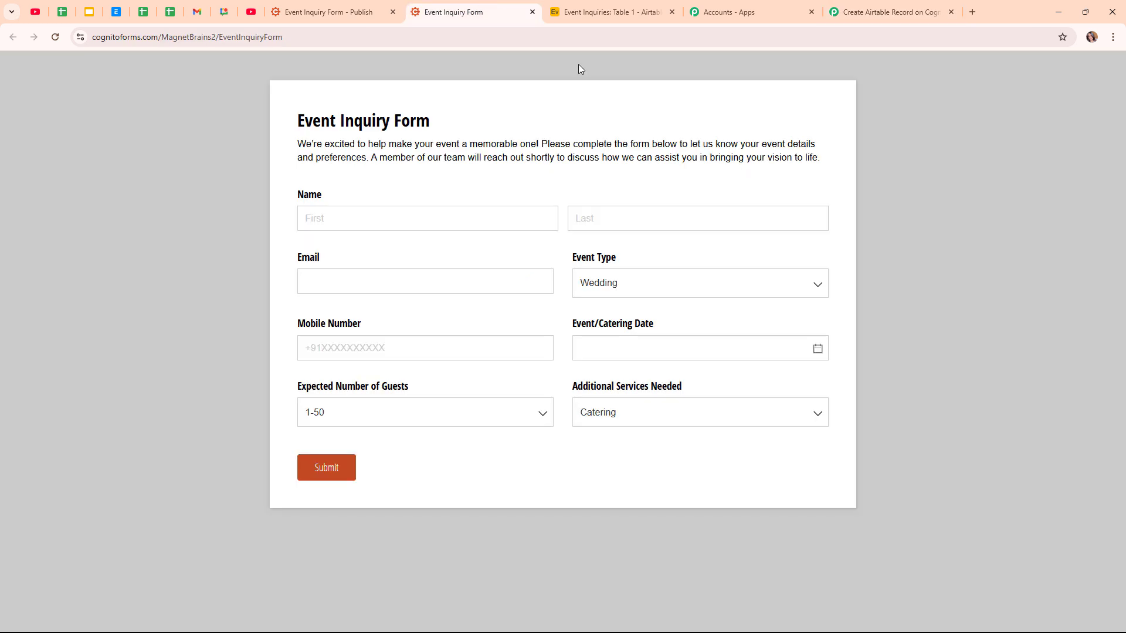
click(381, 222)
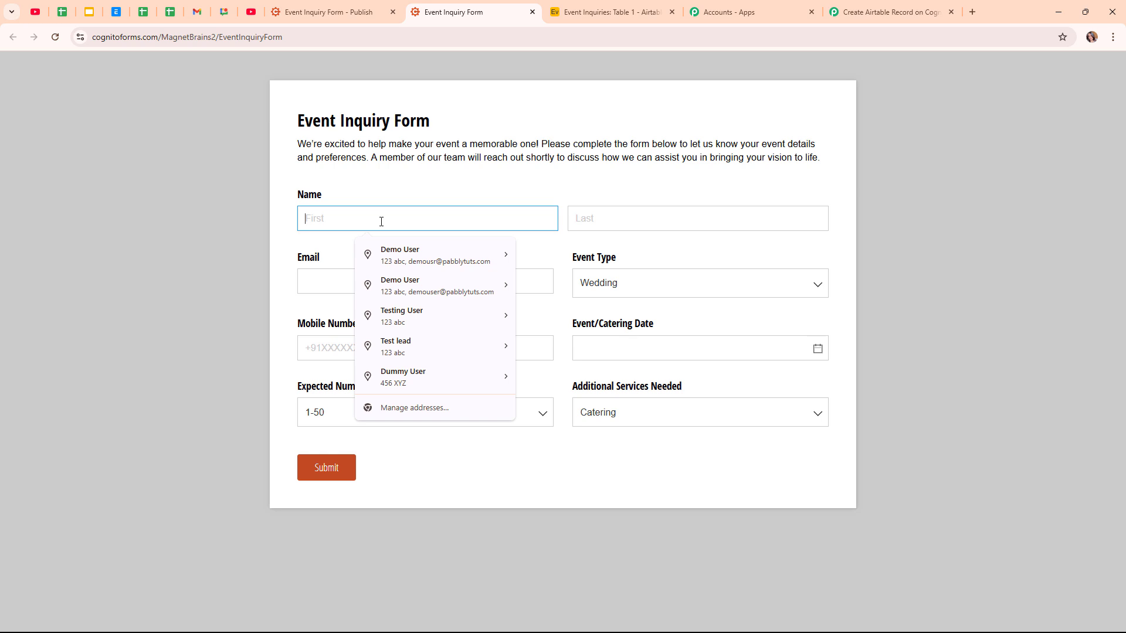
text(Test)
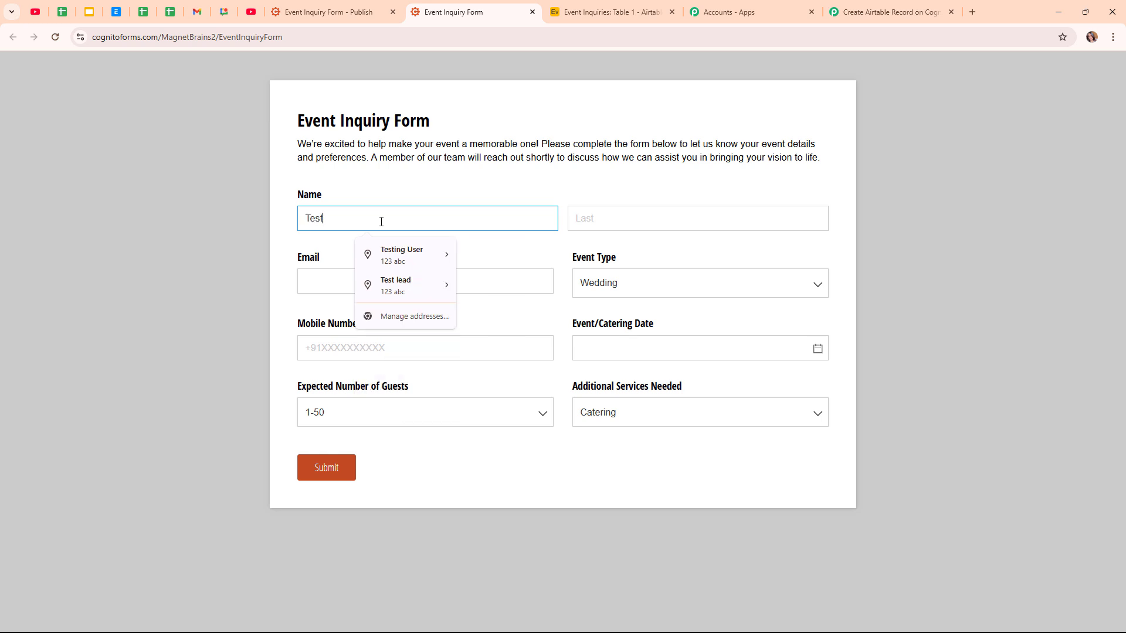
click(616, 223)
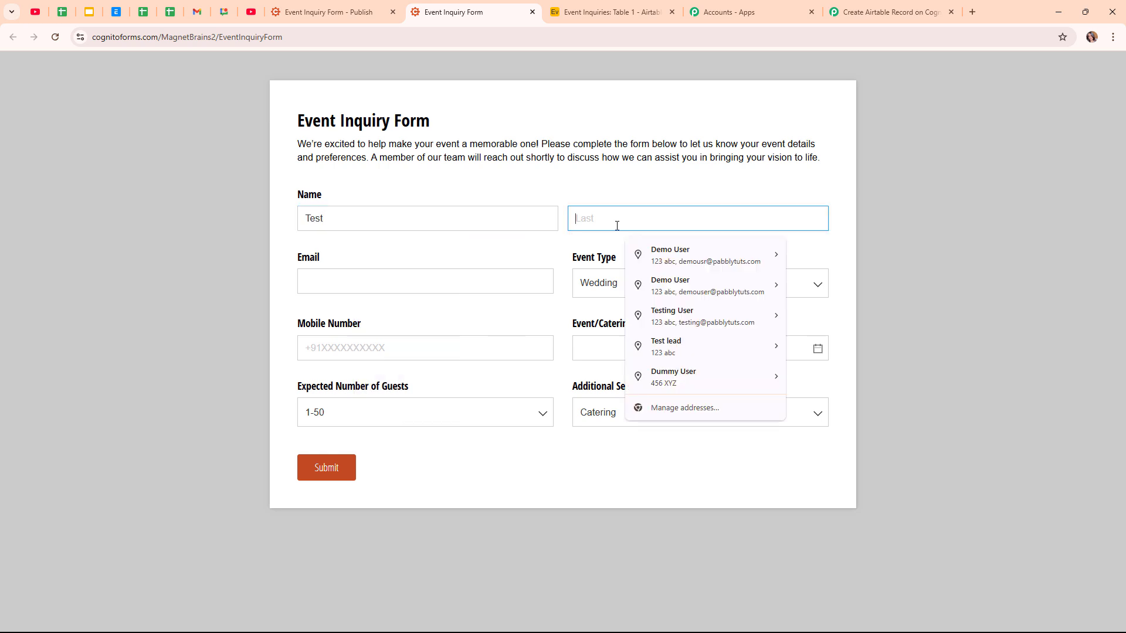
text(Lead)
click(456, 283)
text(test@)
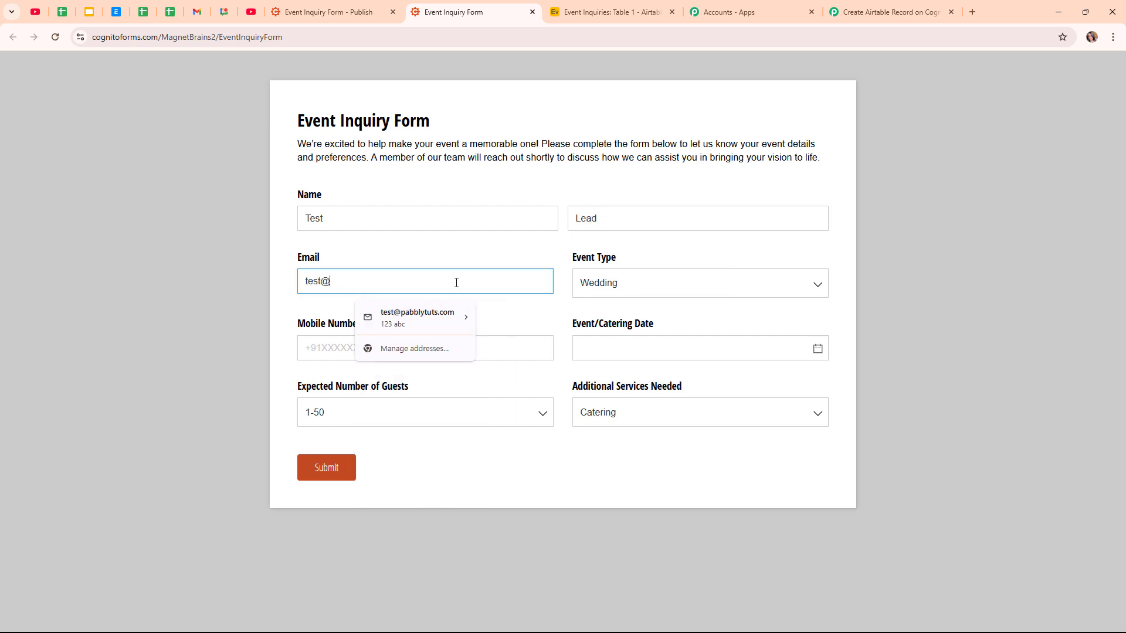
click(417, 317)
Set the event type to Corporate Event, enter the contact's mobile number, and set the Event/Catering Date to 30-10-2024.
click(636, 284)
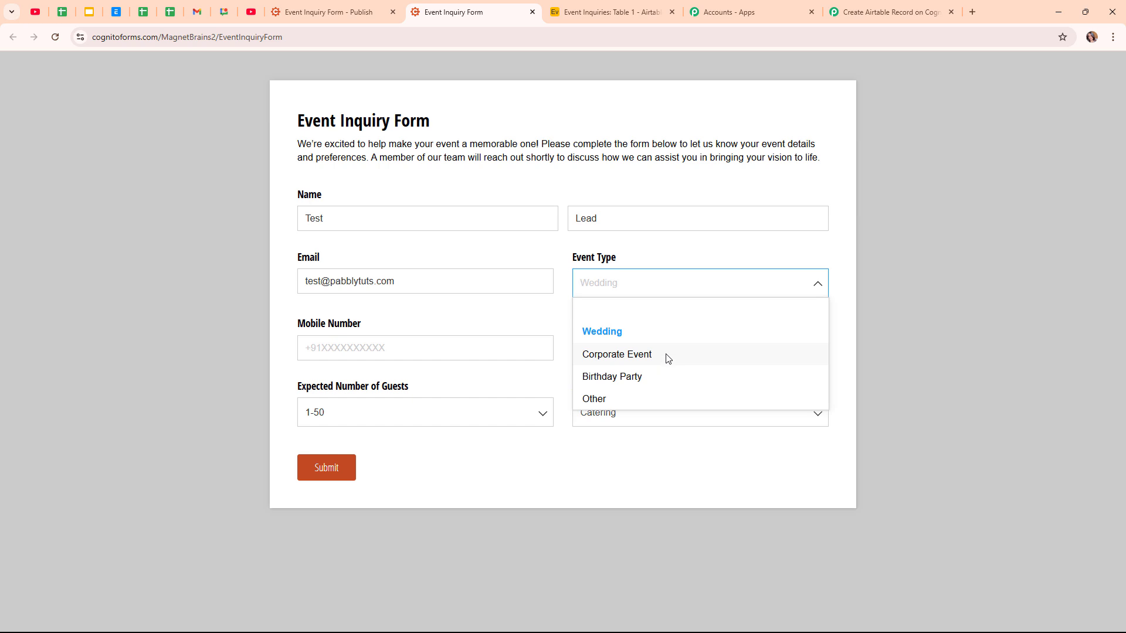
click(668, 358)
click(464, 358)
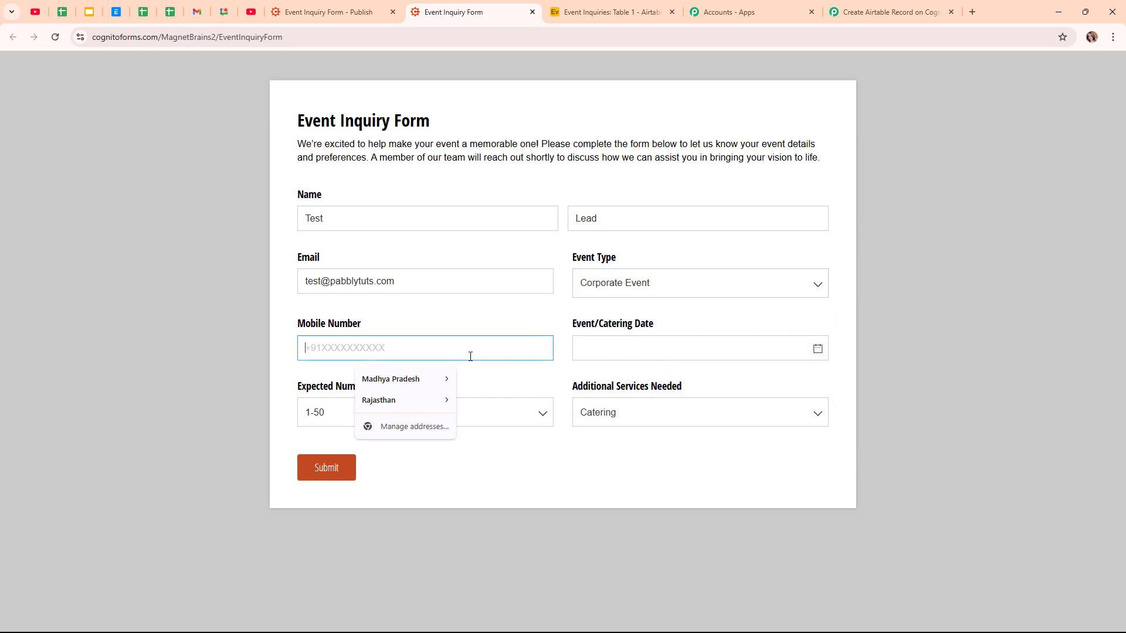
text(8787878787)
click(625, 345)
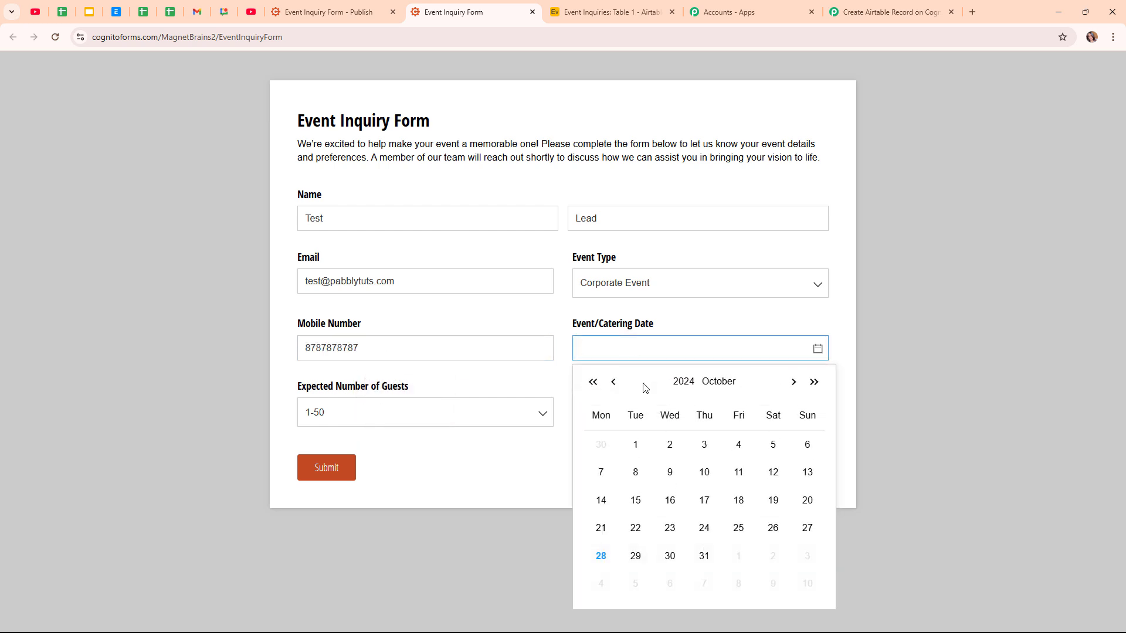
click(670, 557)
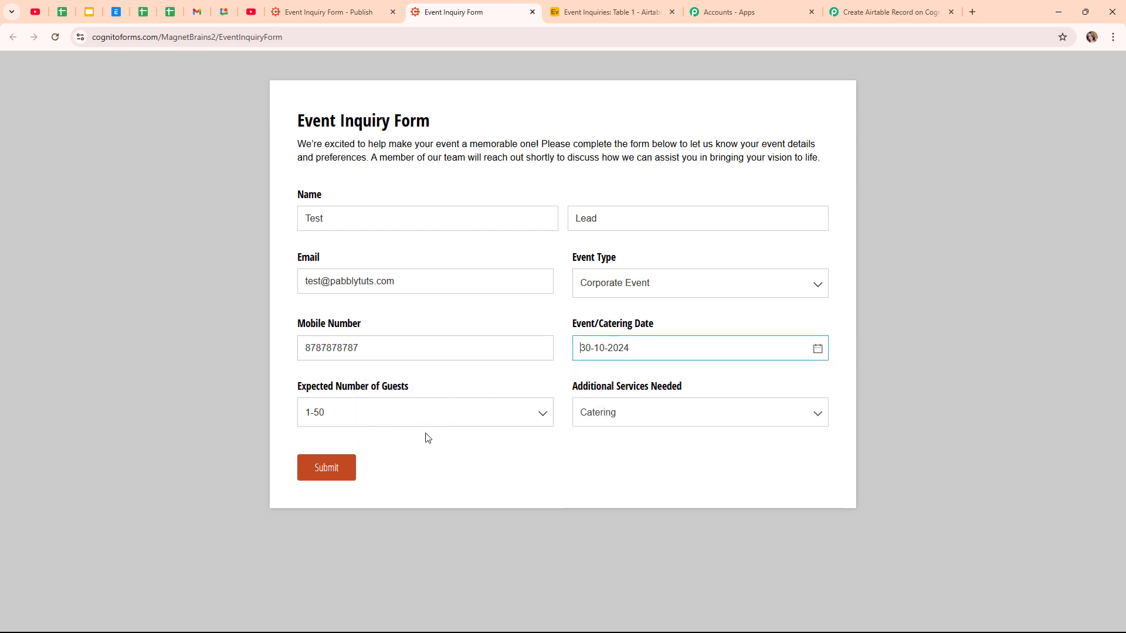
Choose 1-50 expected guests and an additional service, and submit the test entry.
click(421, 417)
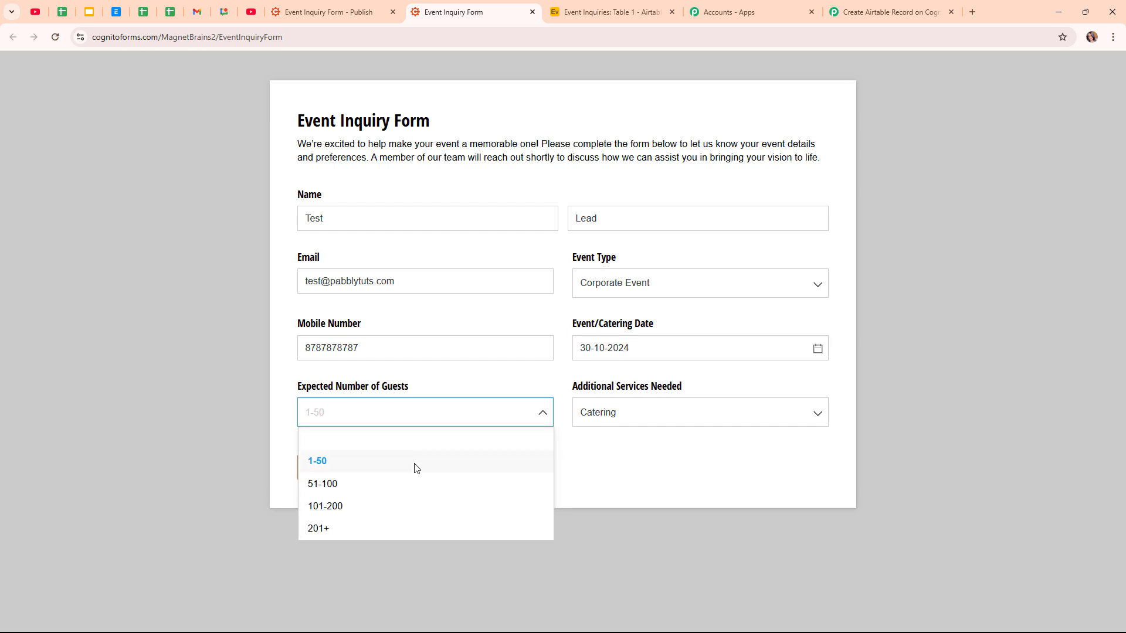
click(417, 468)
click(708, 413)
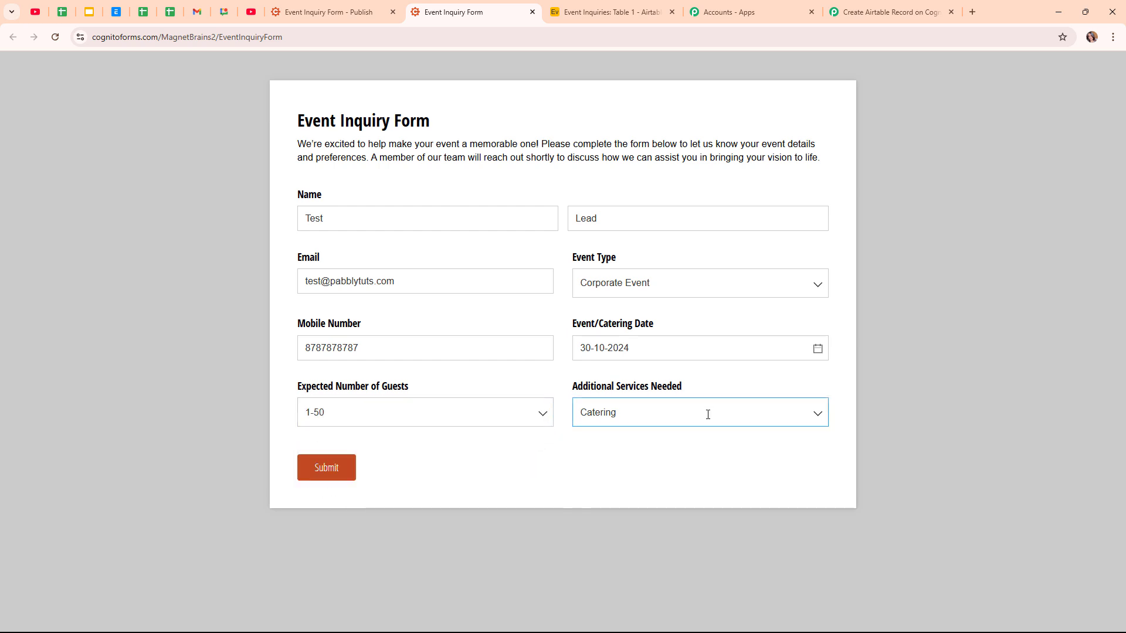
click(710, 489)
click(327, 472)
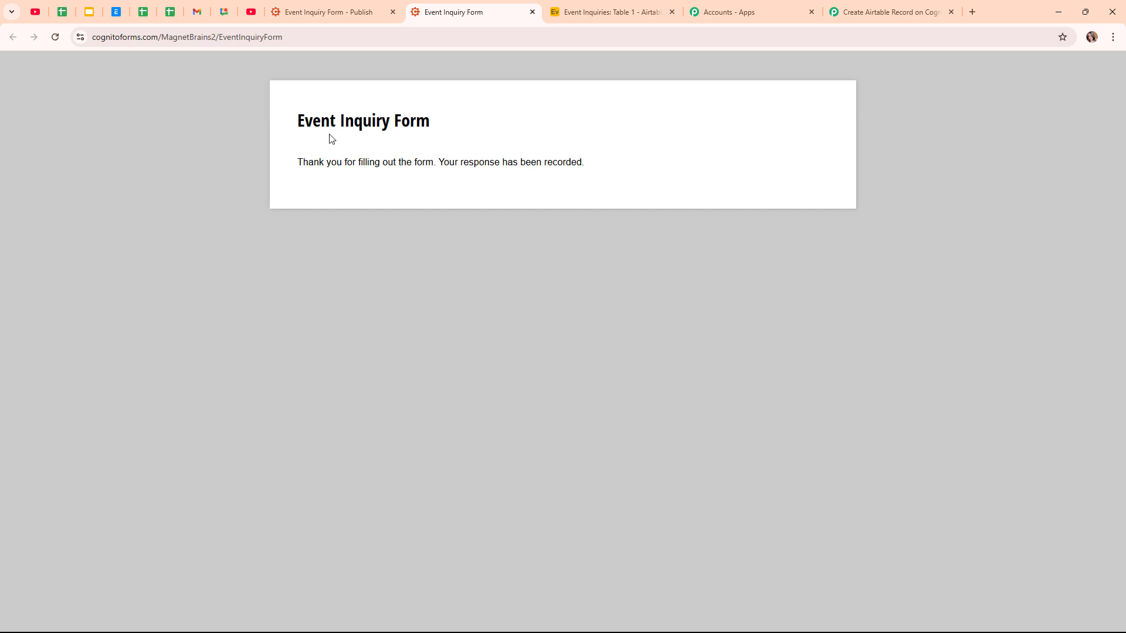
In Pabbly Connect, examine the trigger's captured response for the submitted name, mobile number, guests, event type, date and email, and collapse the trigger.
click(896, 9)
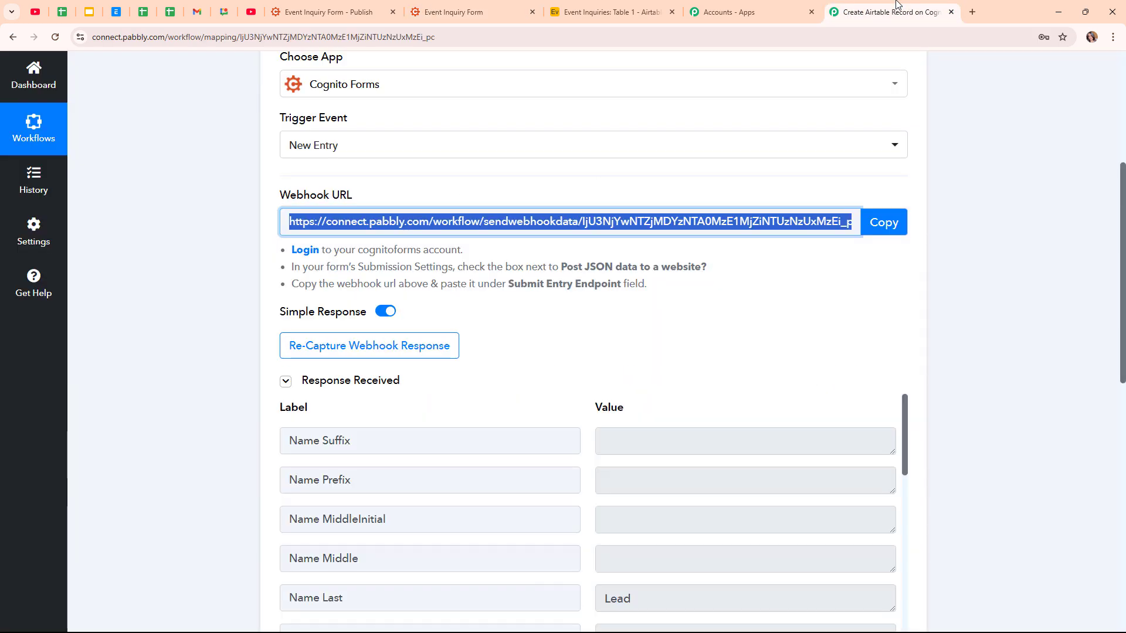
scroll(996, 332, down, 5)
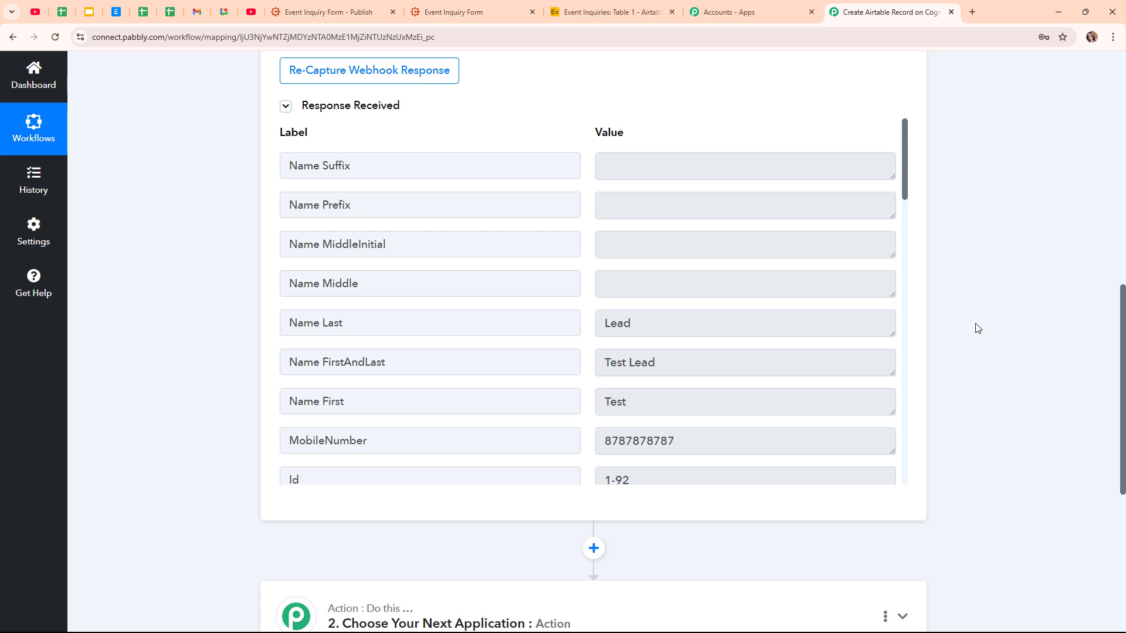
scroll(684, 277, down, 2)
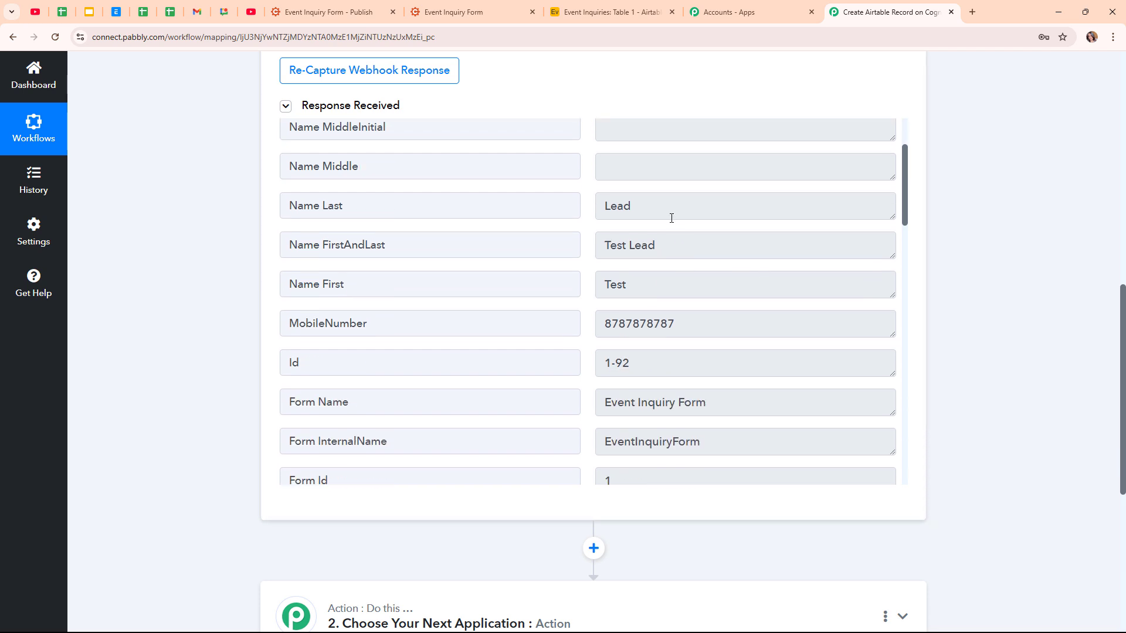
click(671, 219)
click(680, 248)
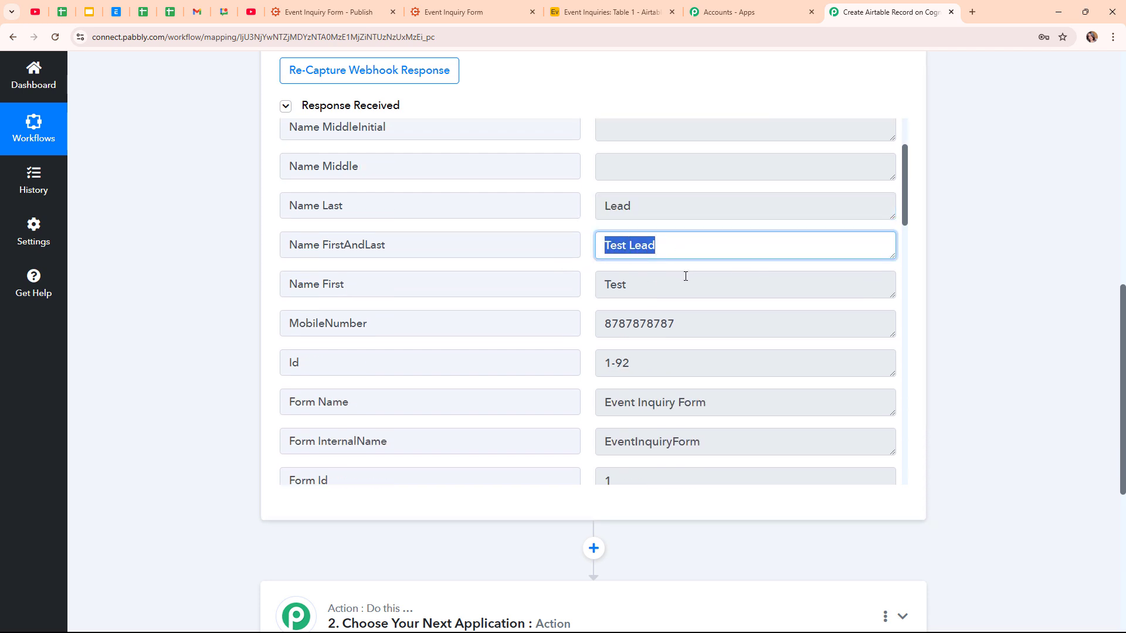
scroll(684, 277, down, 1)
click(726, 232)
click(711, 264)
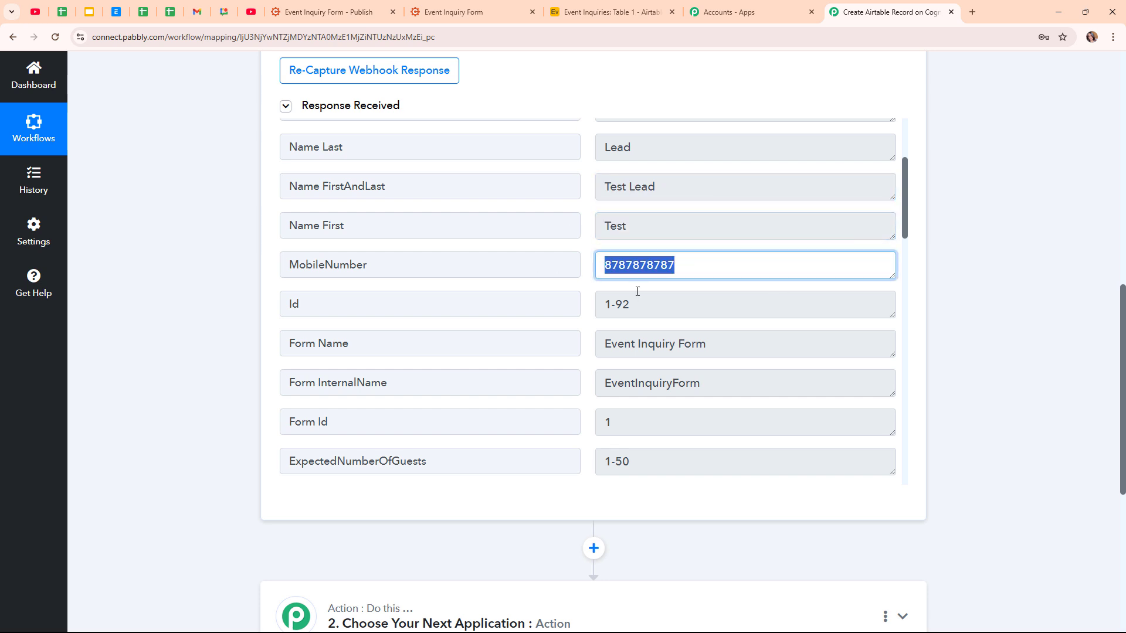
scroll(716, 213, down, 2)
click(650, 229)
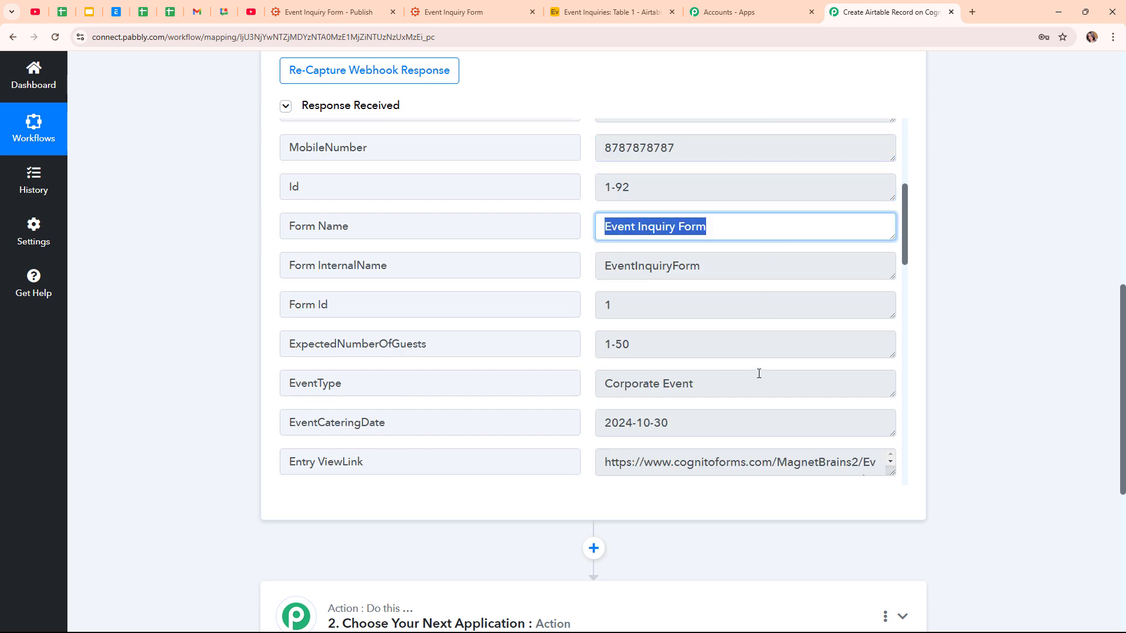
click(716, 346)
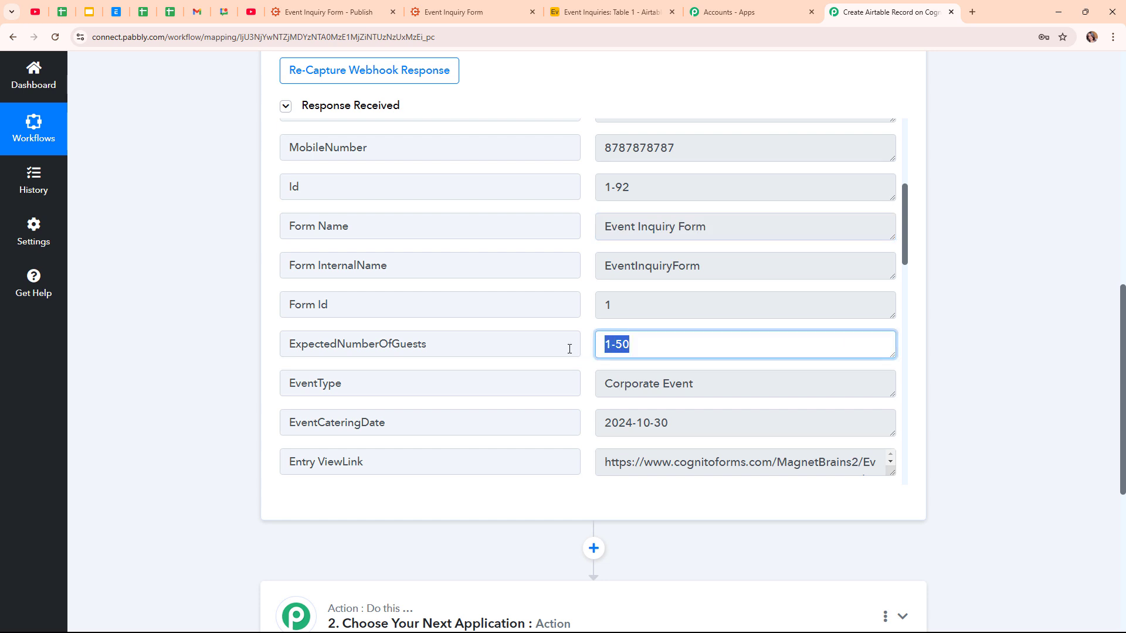
click(733, 379)
click(655, 421)
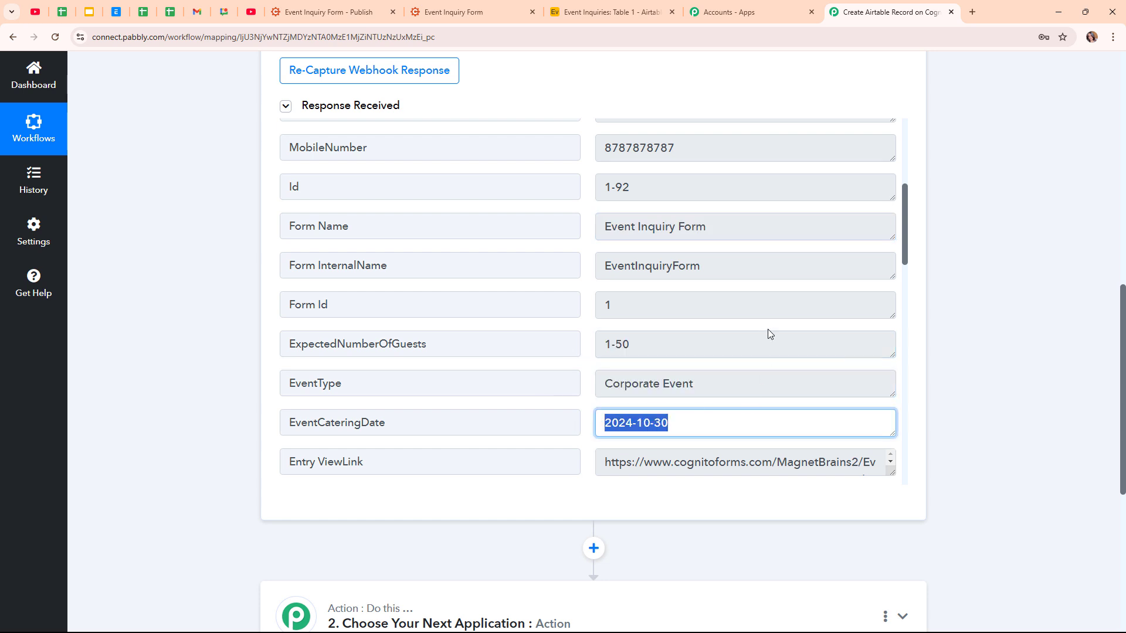
scroll(610, 251, down, 15)
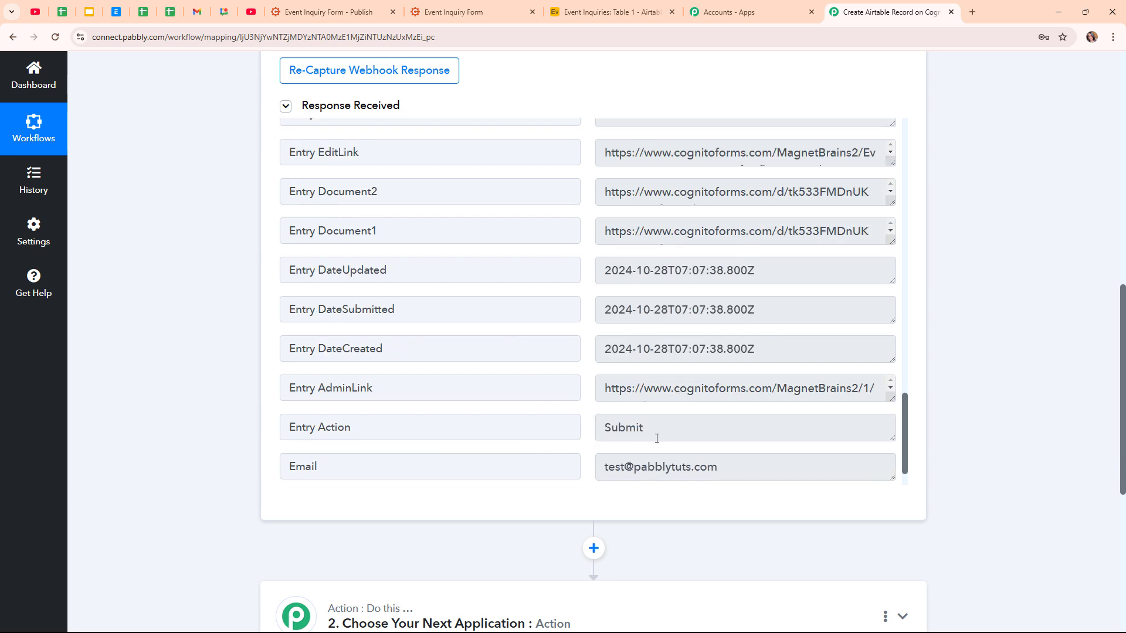
click(725, 460)
click(548, 500)
scroll(944, 231, up, 9)
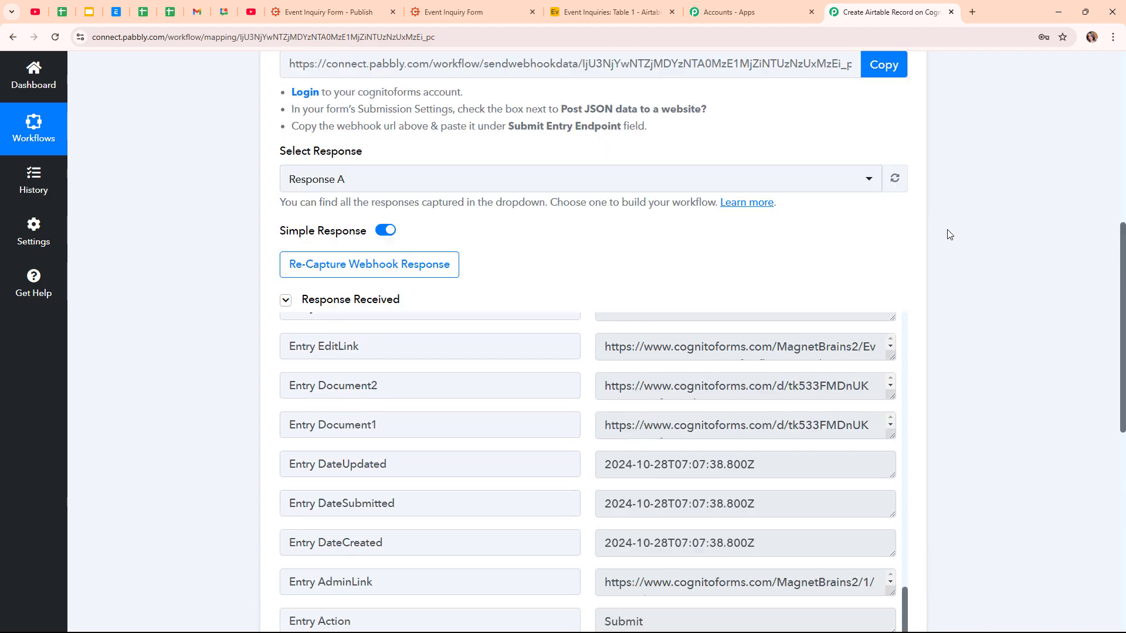
scroll(985, 243, up, 2)
click(902, 292)
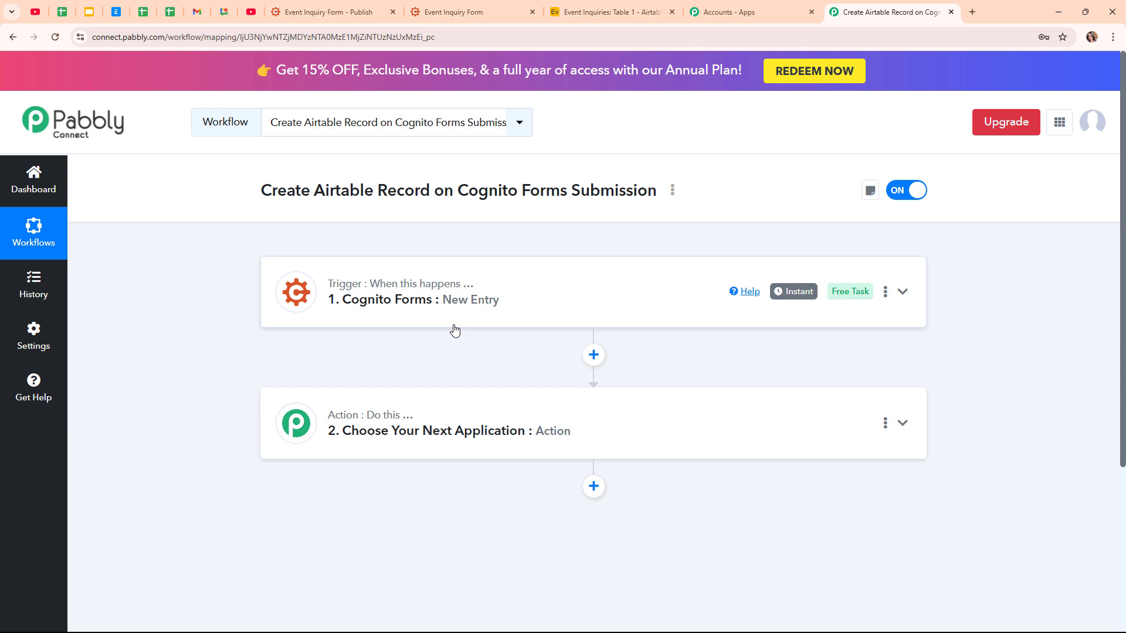
Set the workflow's action step to Airtable with the Create Record event.
click(450, 435)
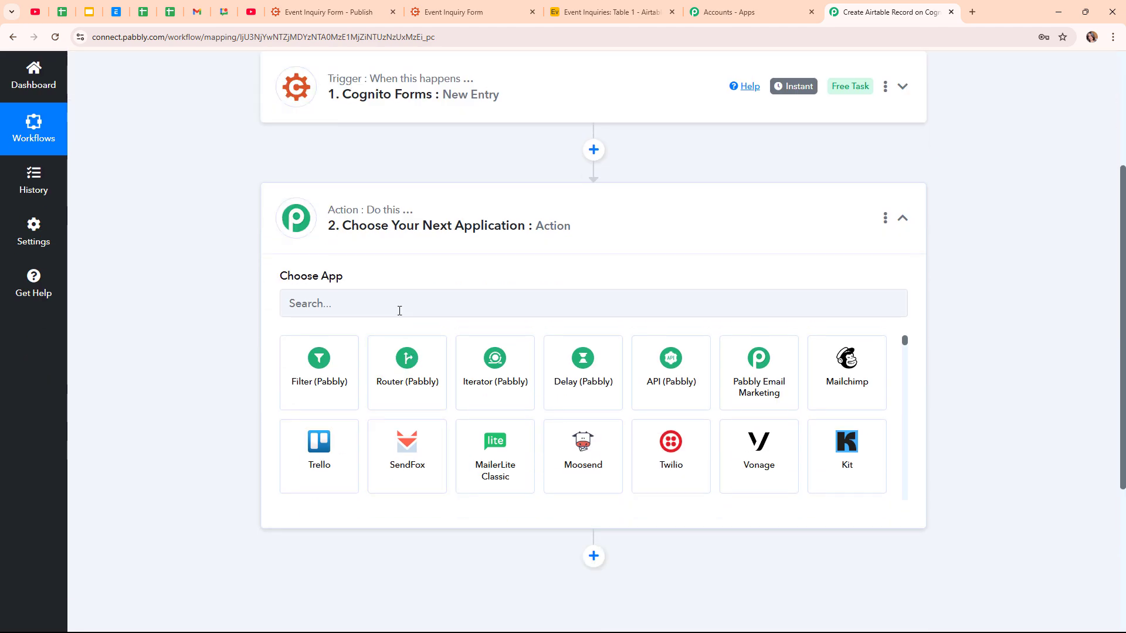
click(398, 304)
text(A)
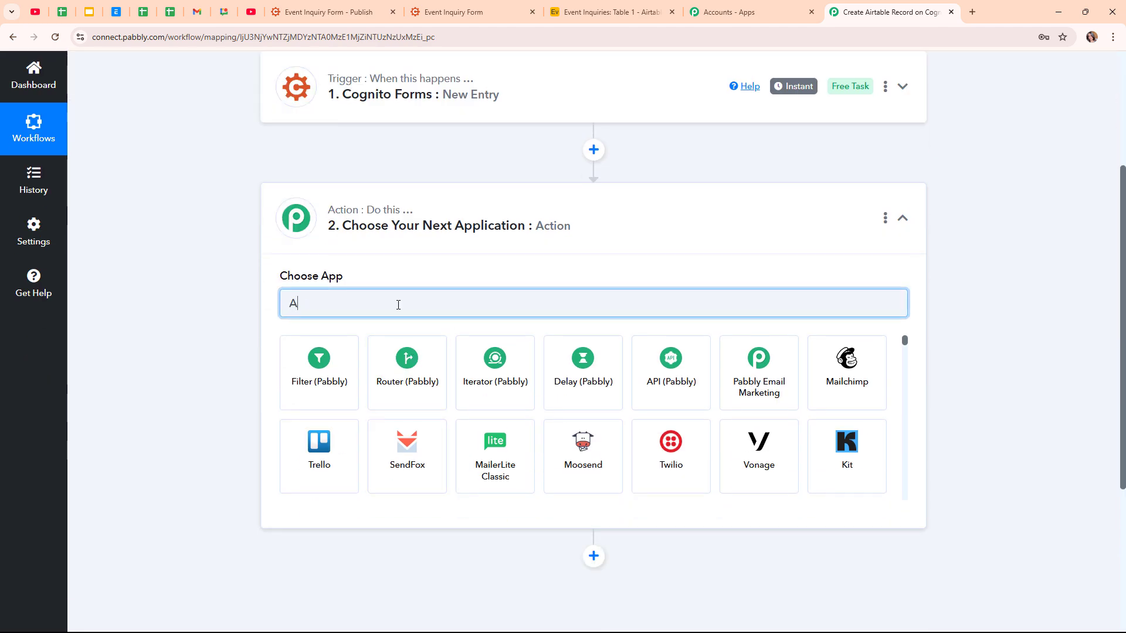
text(irta)
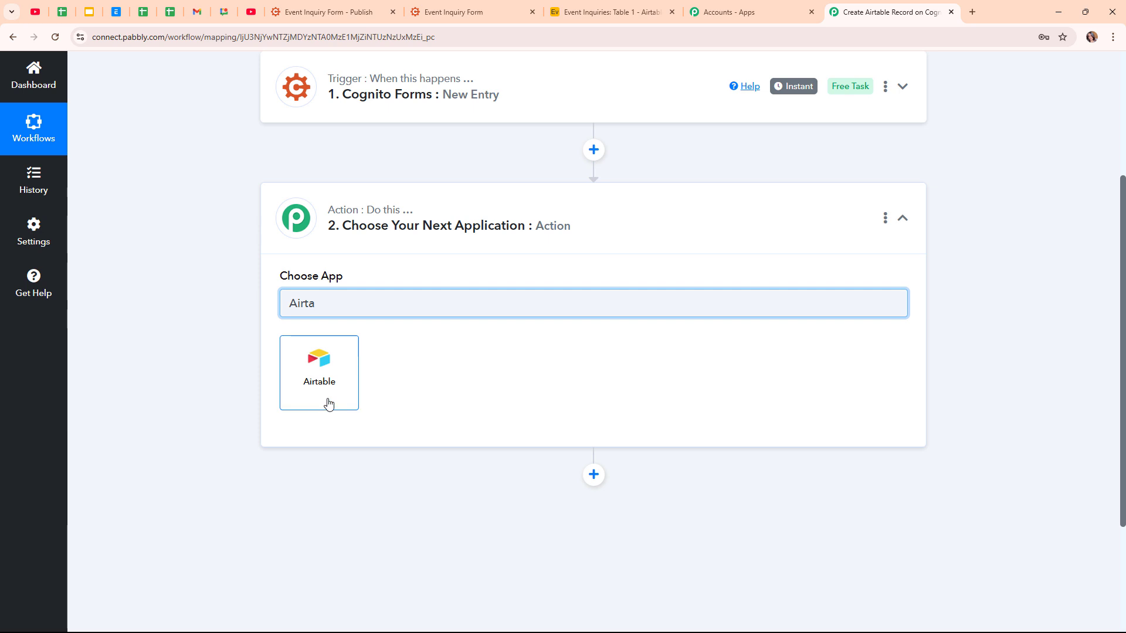
click(328, 405)
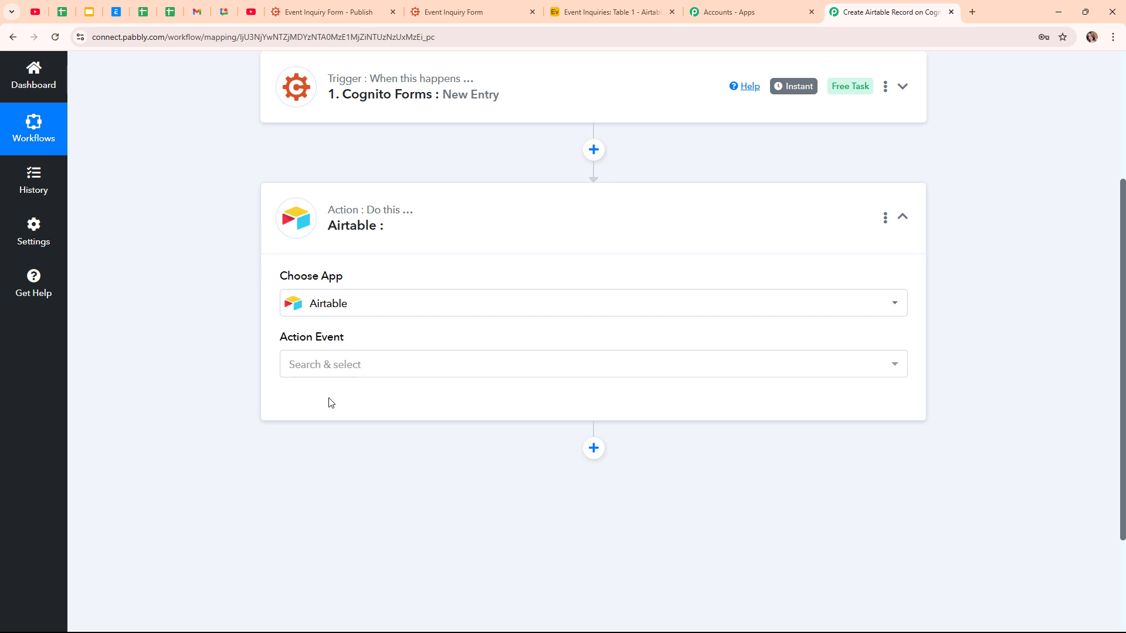
click(357, 376)
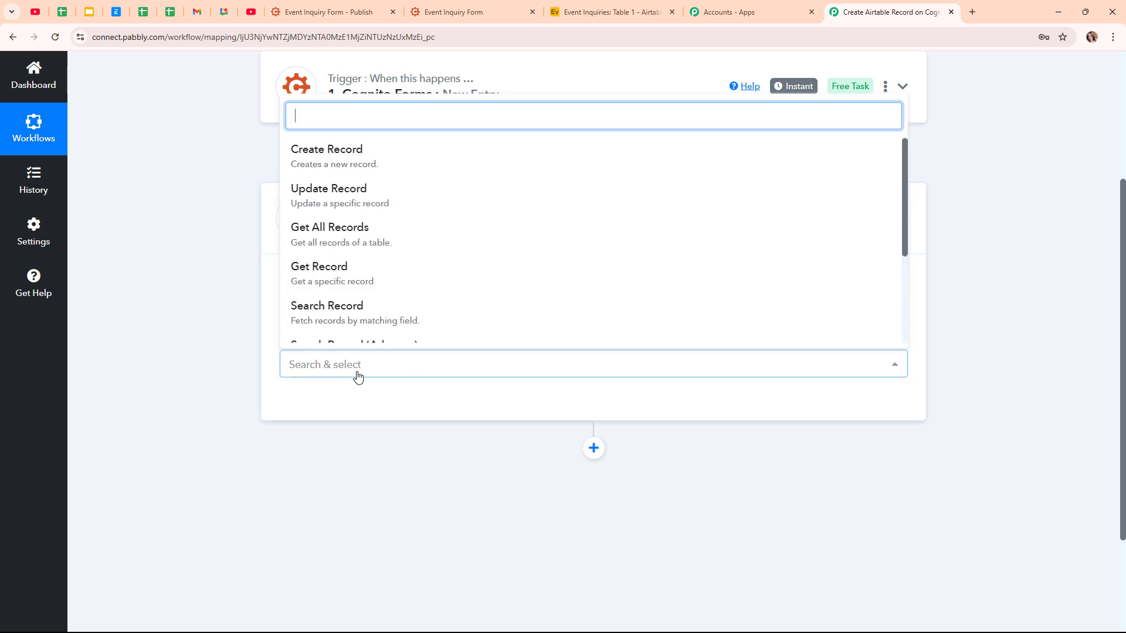
click(344, 154)
scroll(474, 172, up, 2)
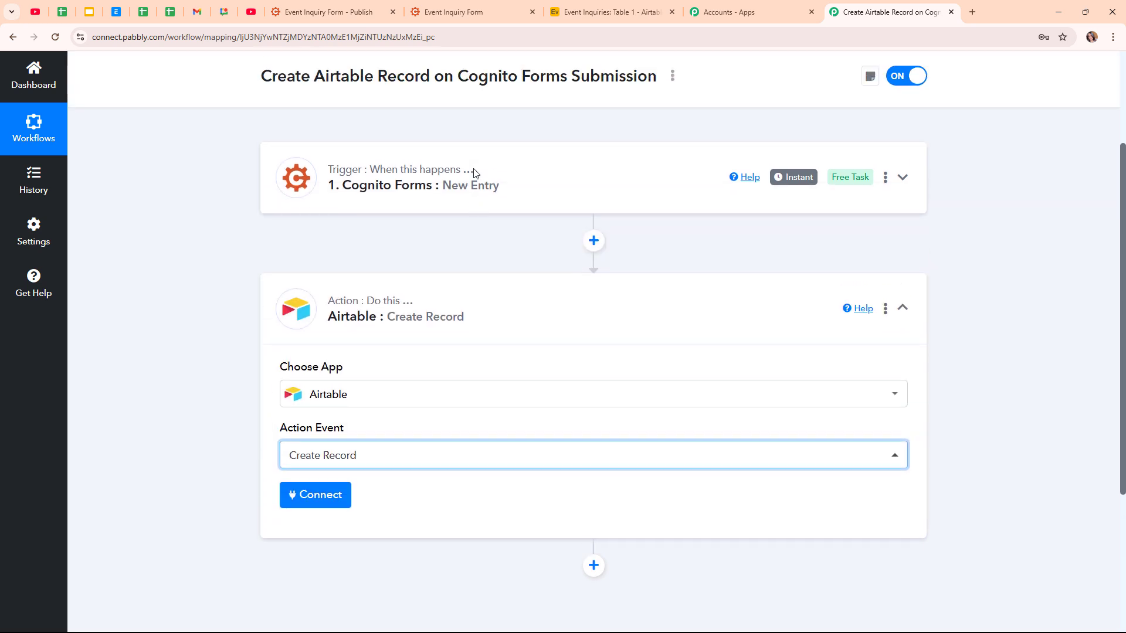
scroll(474, 172, up, 1)
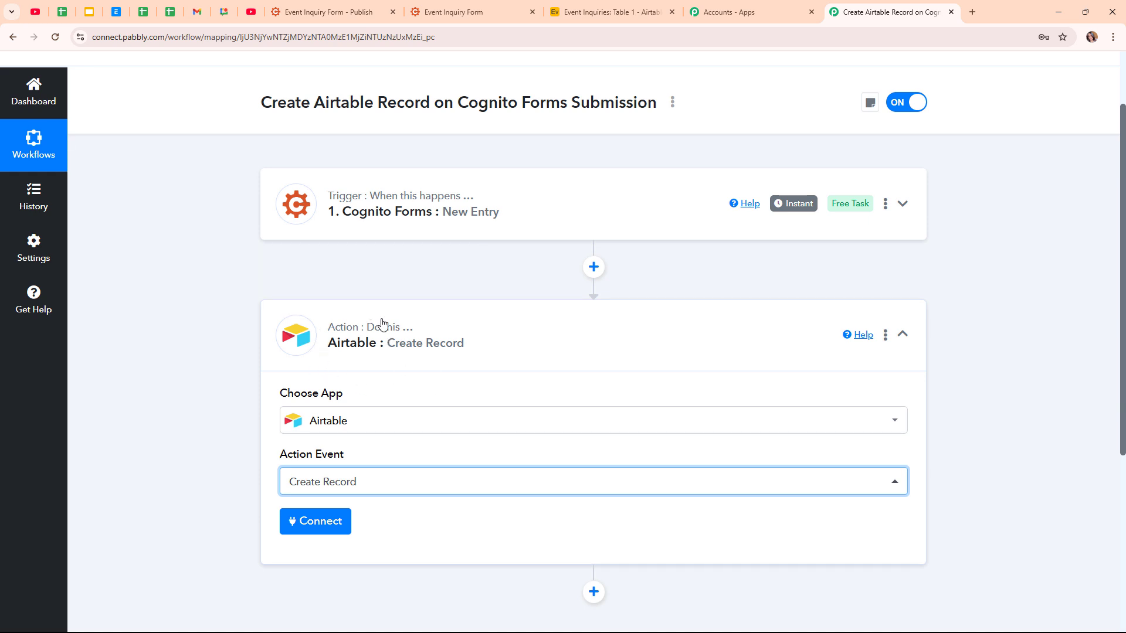
Add a new Airtable connection named Airtable #20 for the Create Record action and start its authorization.
scroll(414, 384, down, 3)
click(317, 347)
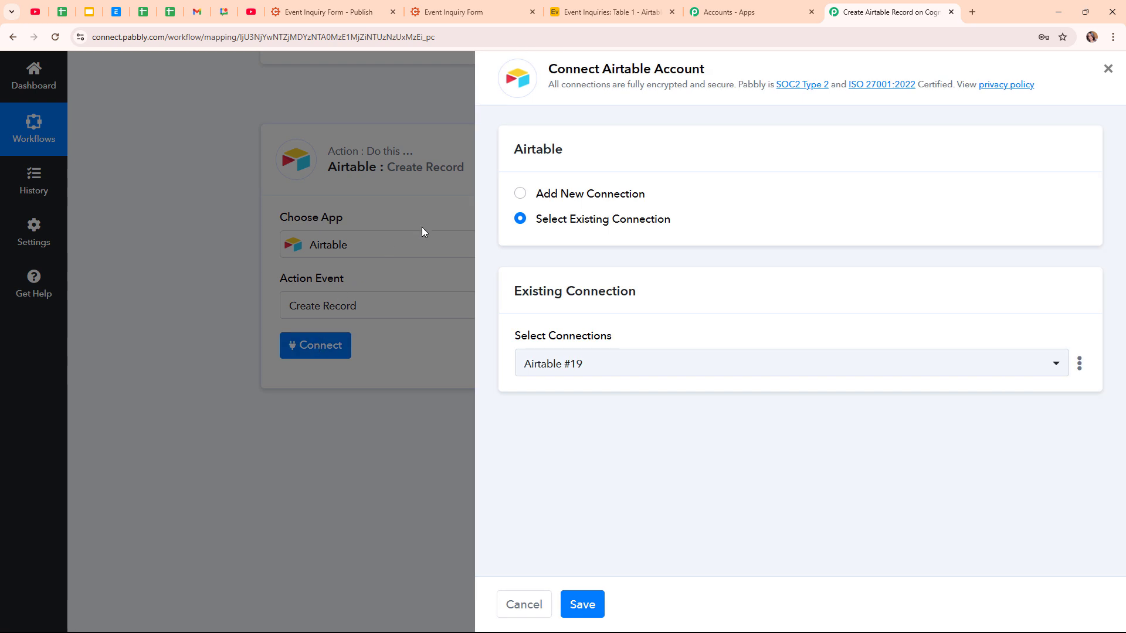
click(518, 195)
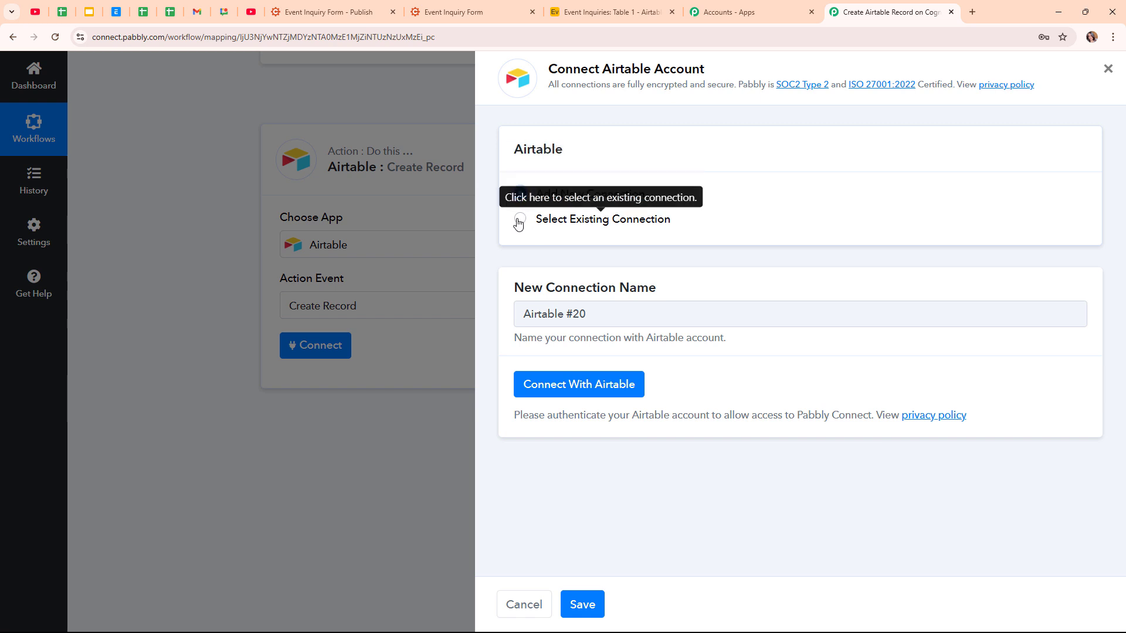
click(549, 399)
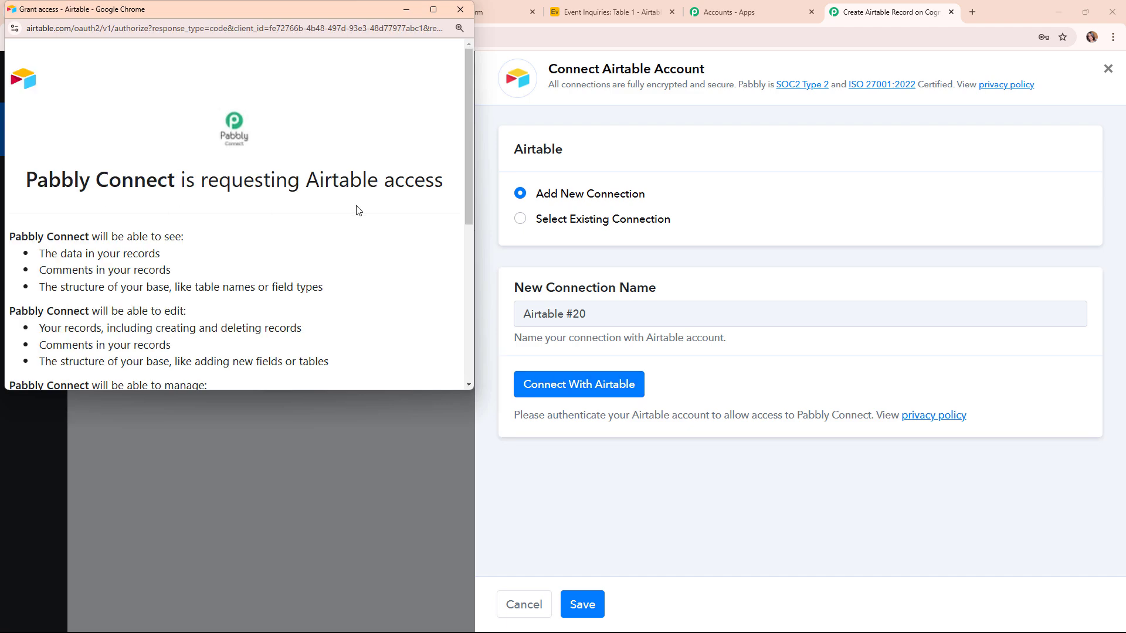
Add the Event Inquiries base to the access request and grant Pabbly Connect access to it.
scroll(357, 212, down, 5)
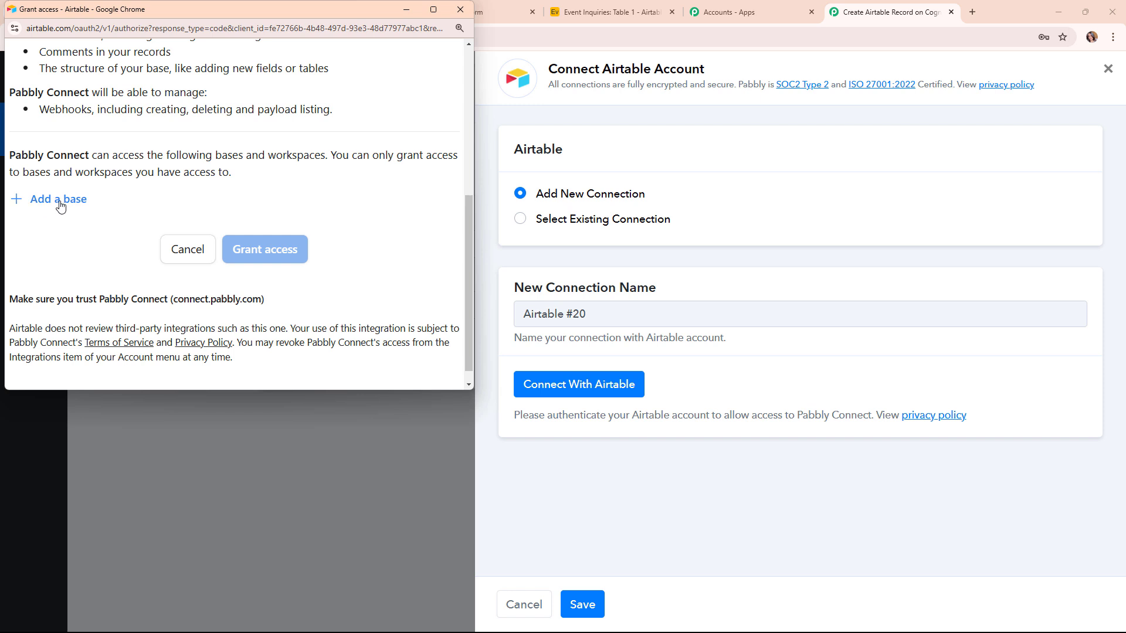
click(61, 206)
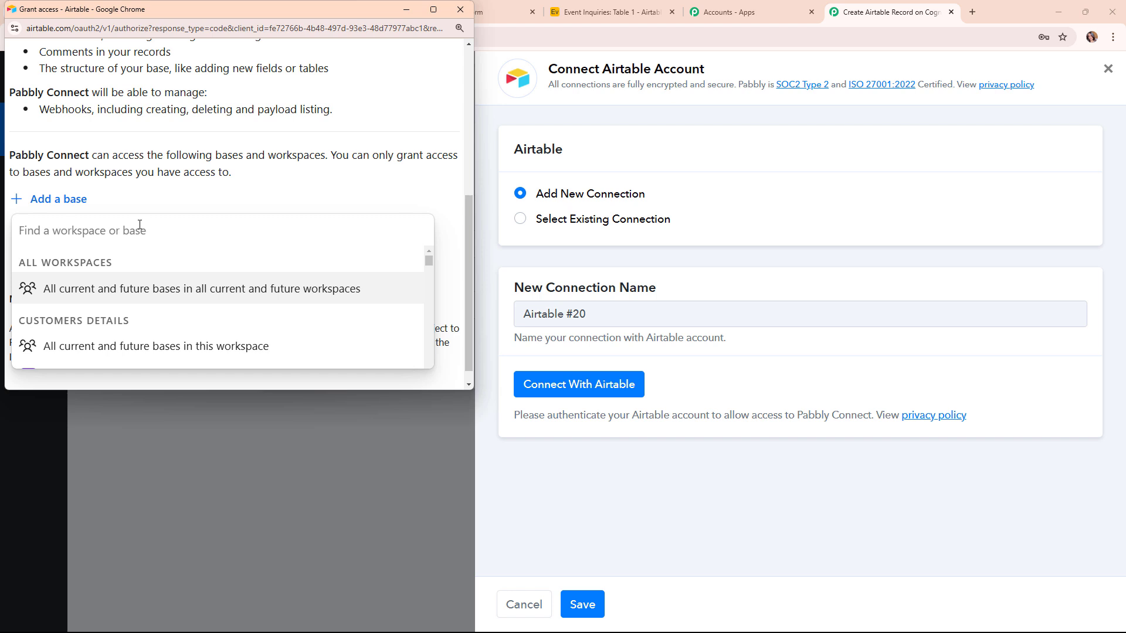
text(eve)
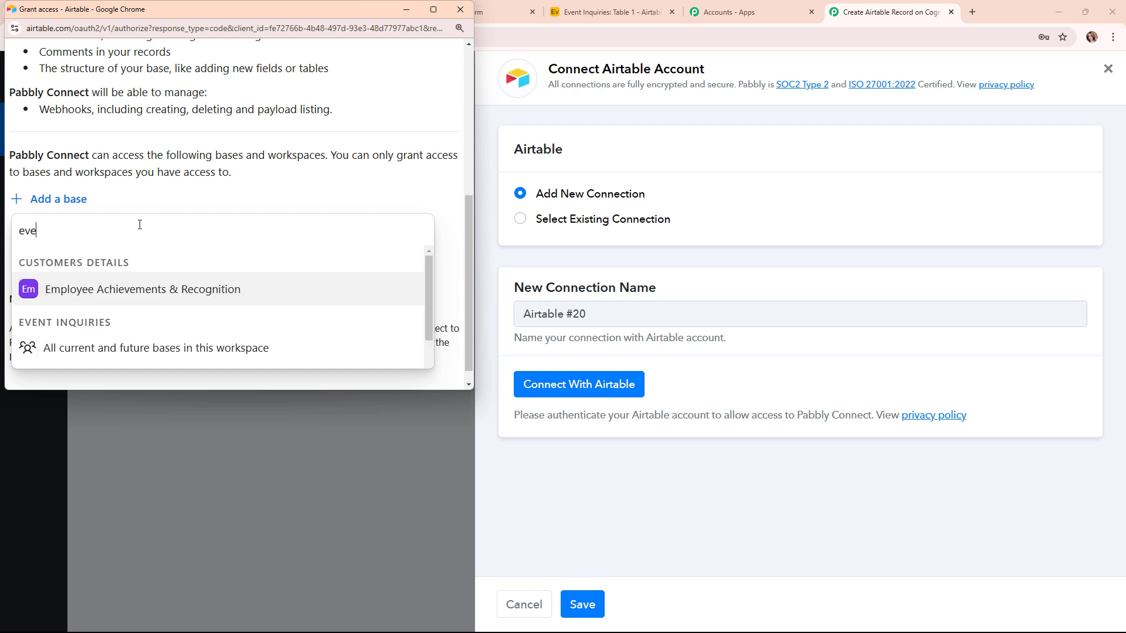
scroll(153, 266, down, 1)
click(107, 273)
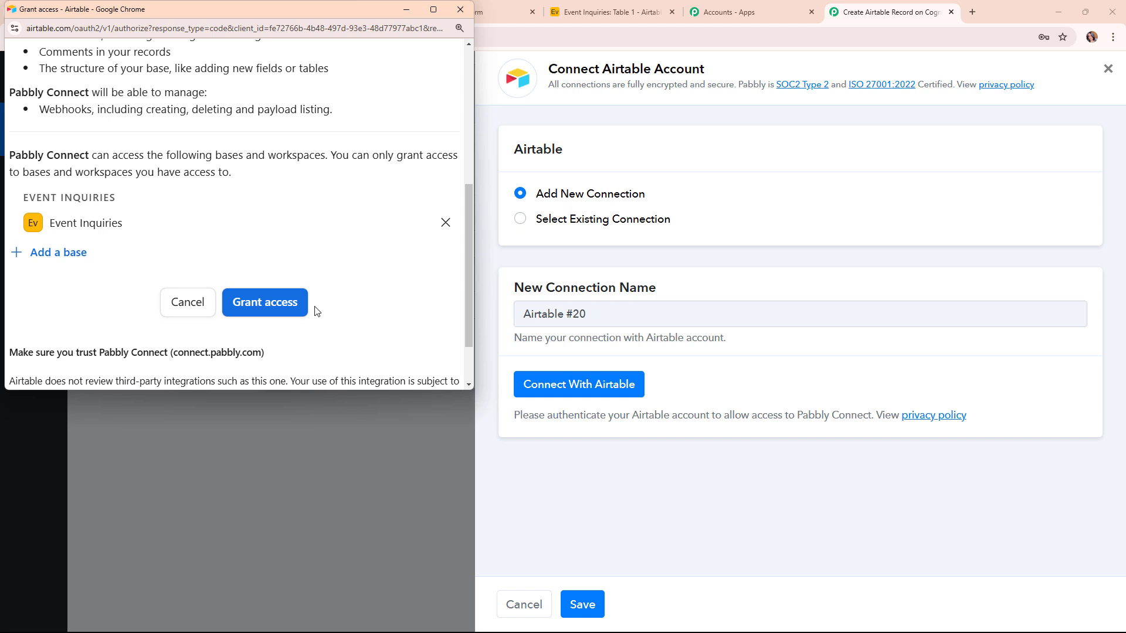
click(284, 312)
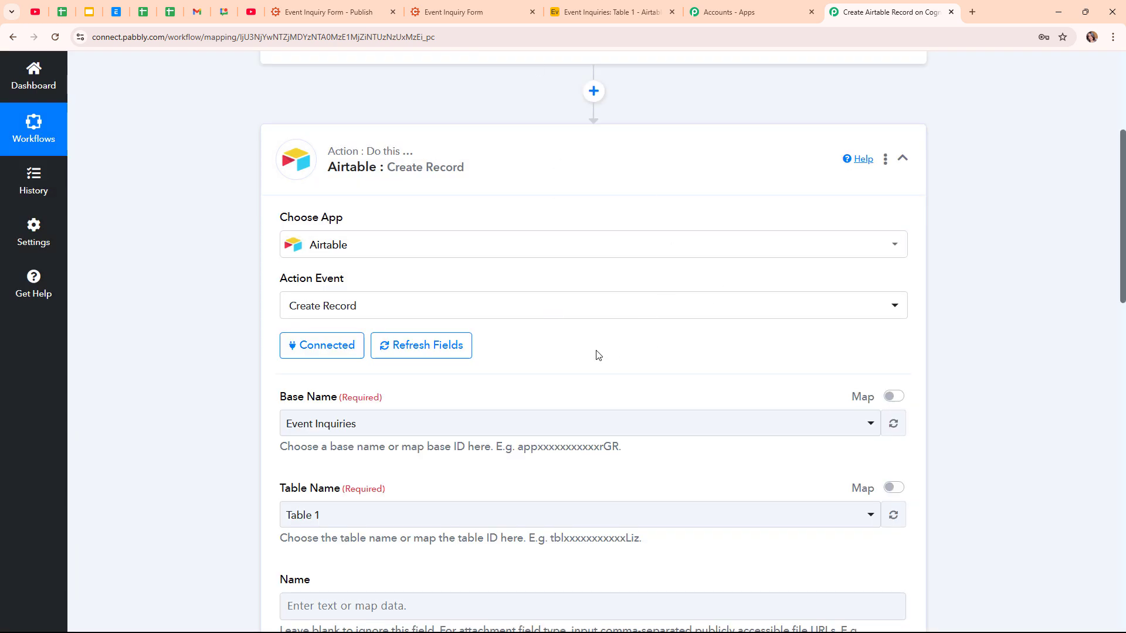
Check the base in Airtable, and set the action's base to Event Inquiries and its table to Table 1.
scroll(597, 354, down, 3)
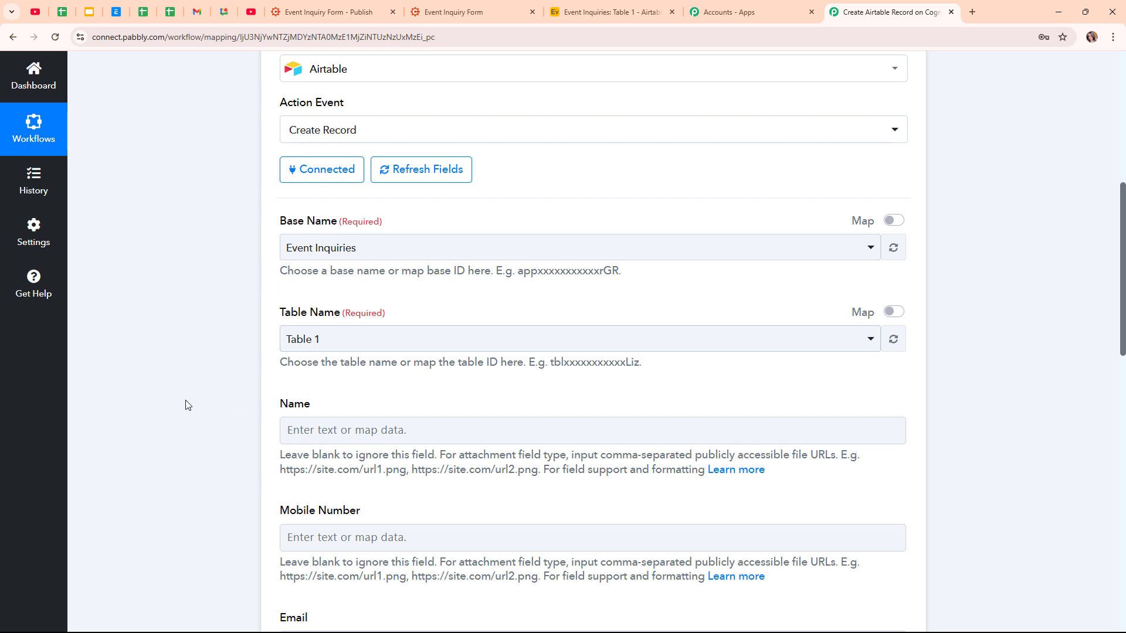
click(610, 11)
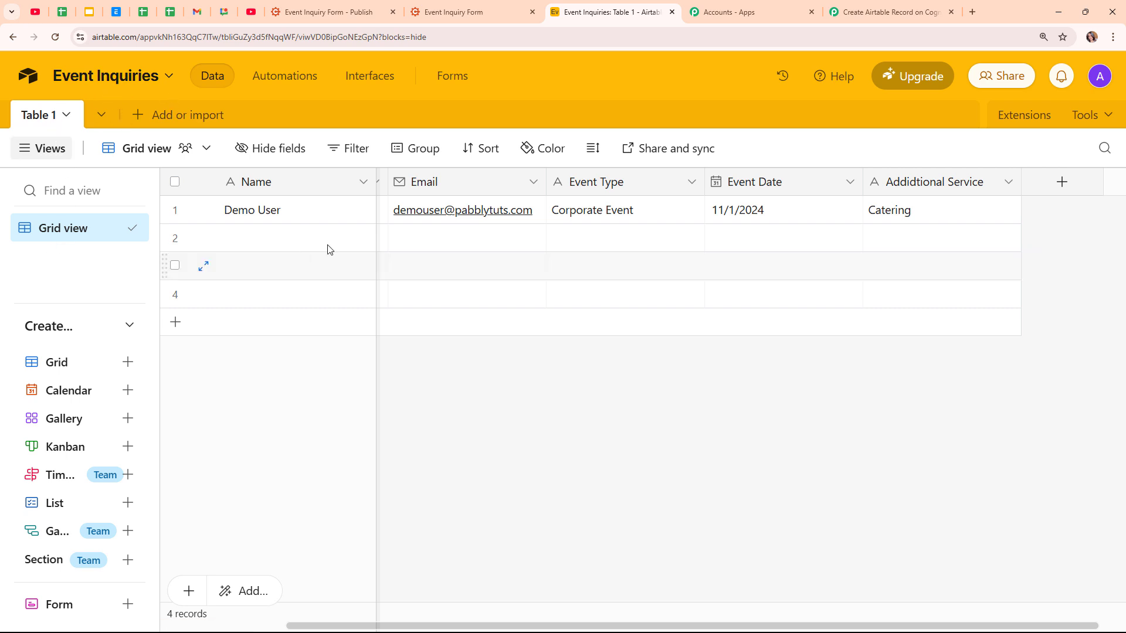
click(883, 12)
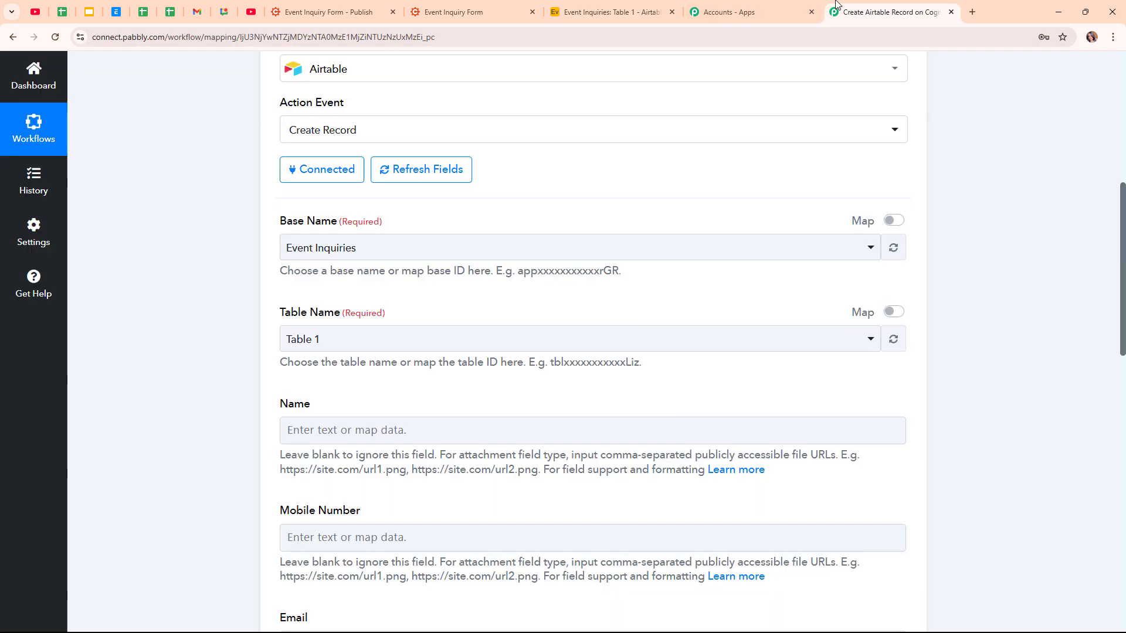
click(415, 248)
click(421, 319)
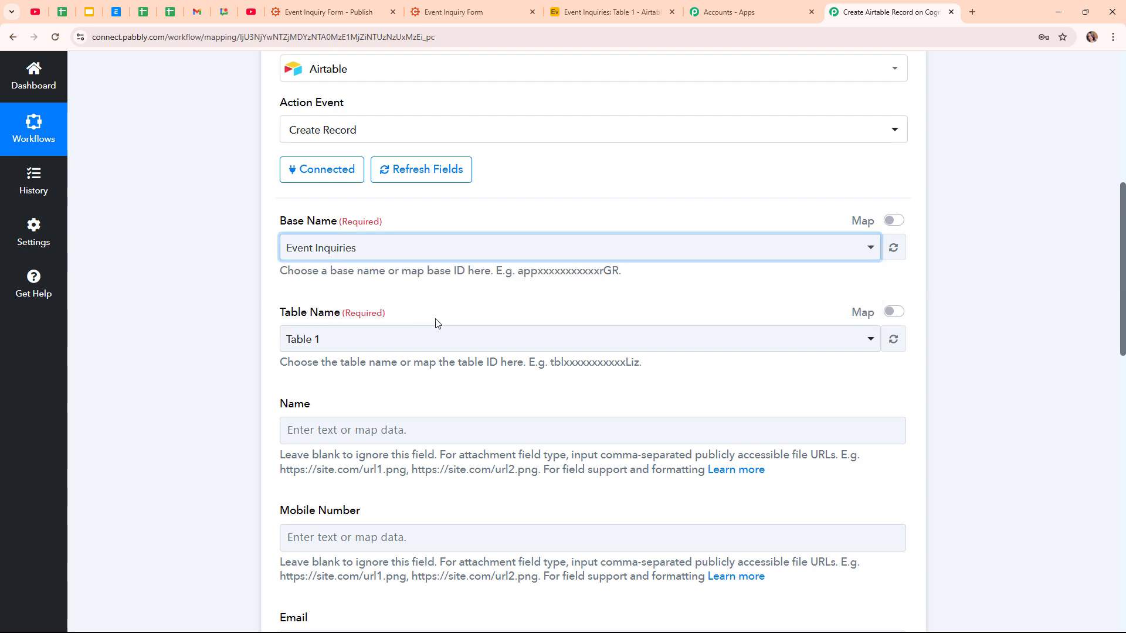
scroll(534, 301, down, 3)
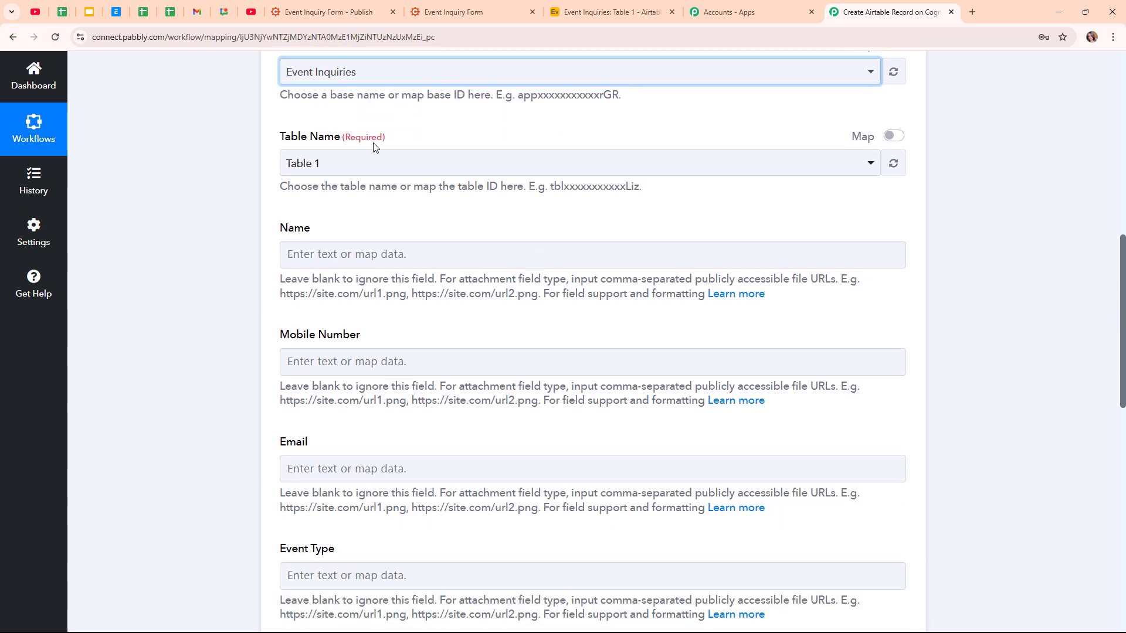
click(336, 166)
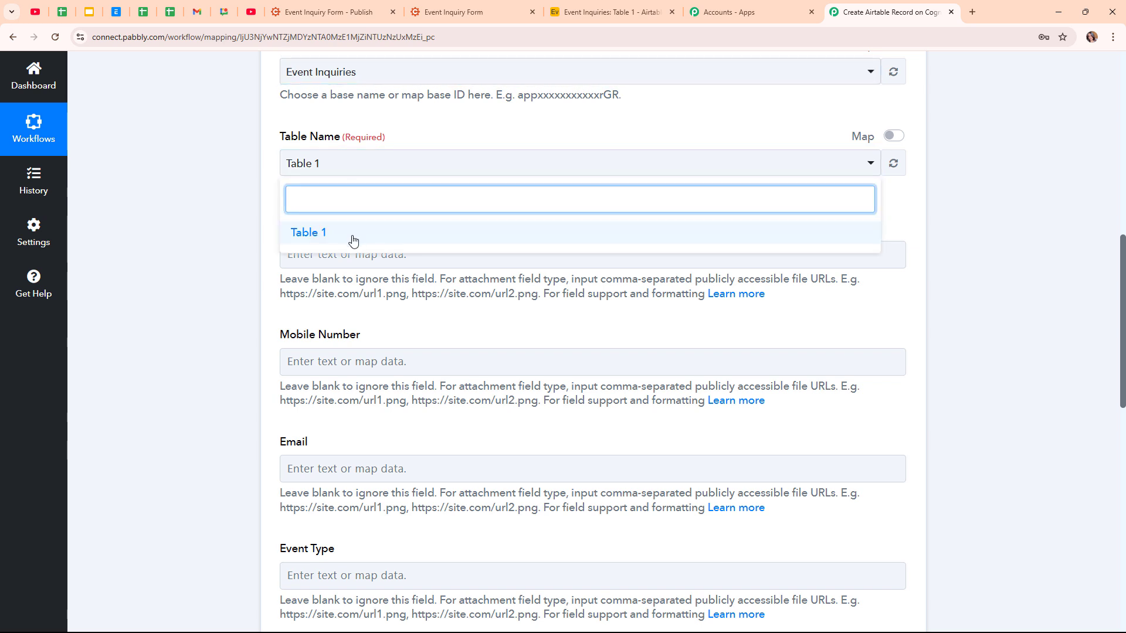
click(354, 241)
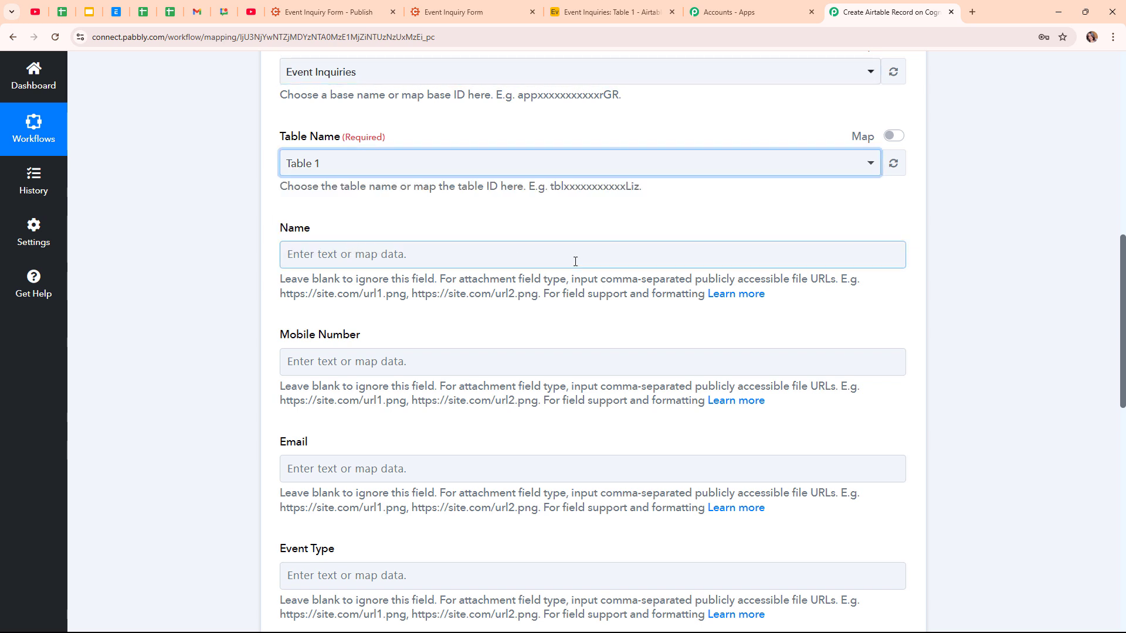
Compare the action's fields with the Airtable columns, and map the Name field to the trigger's Name FirstAndLast value.
scroll(575, 262, down, 2)
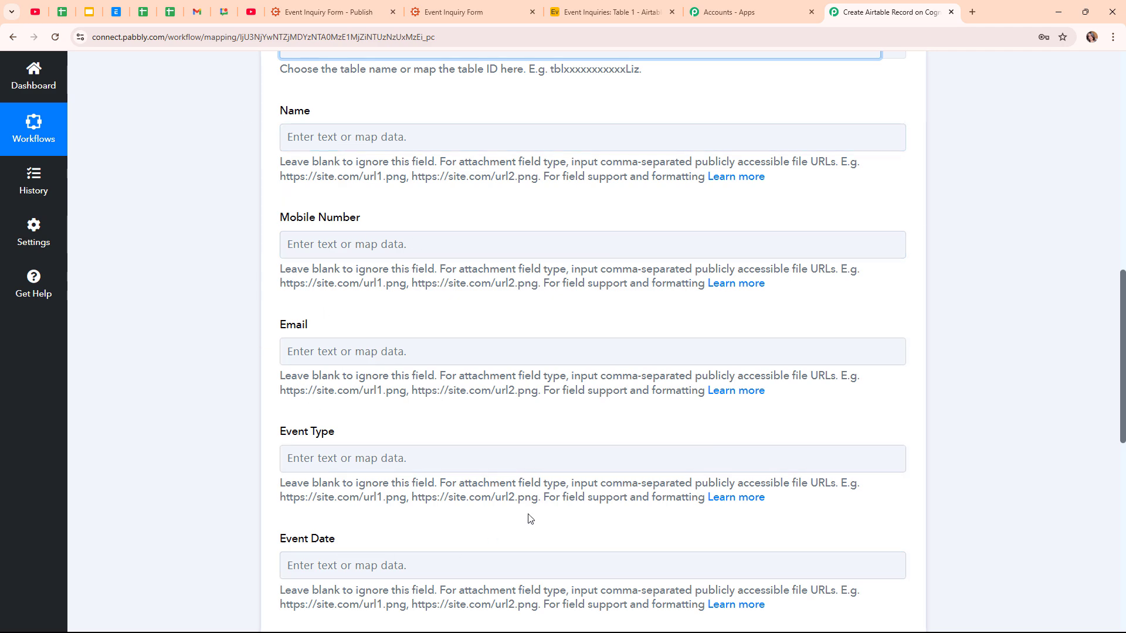
scroll(530, 519, down, 2)
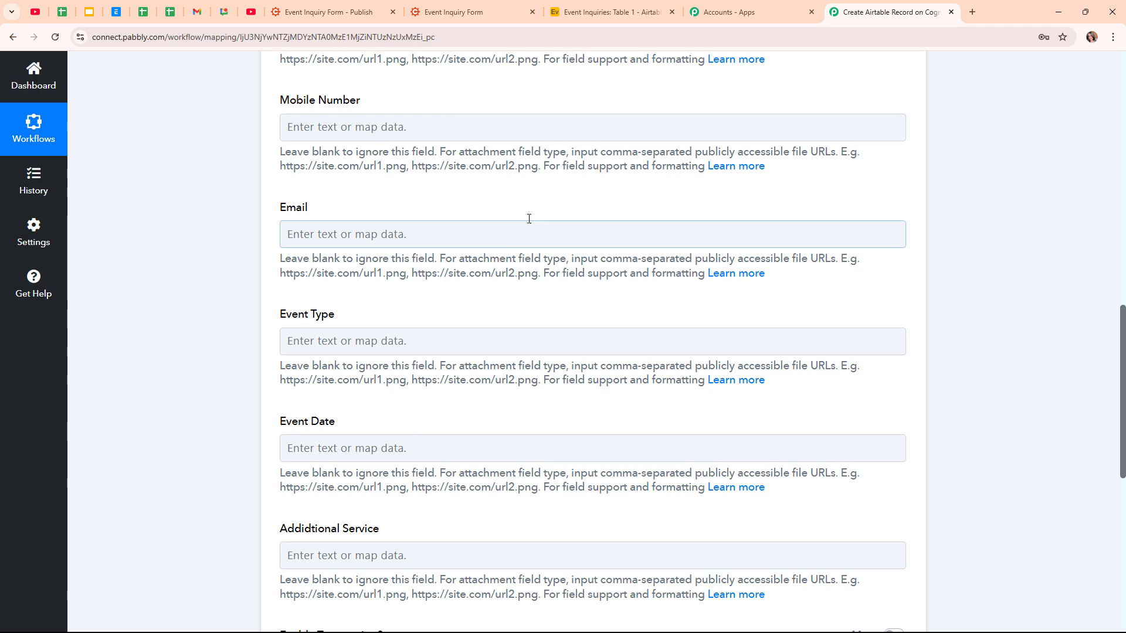
click(604, 12)
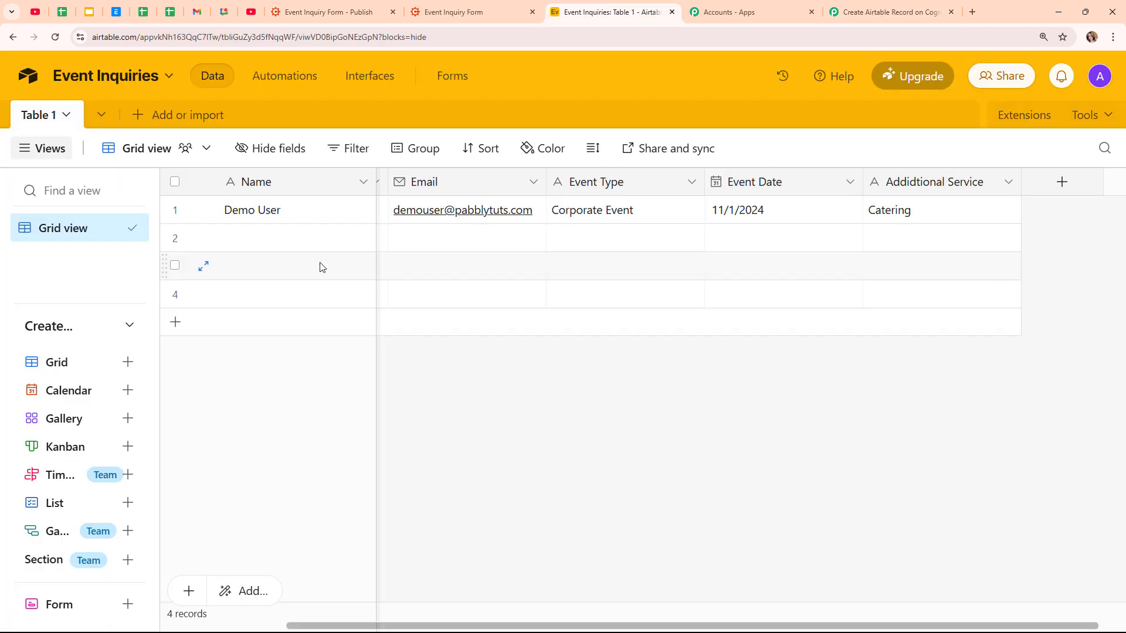
click(892, 11)
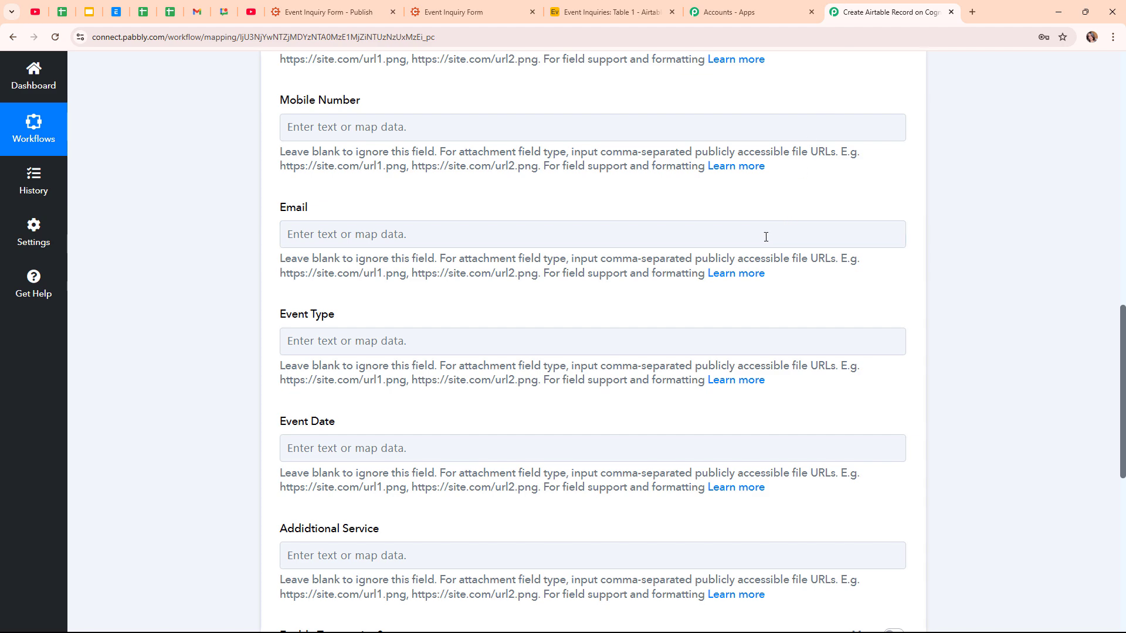
scroll(765, 236, up, 3)
click(315, 194)
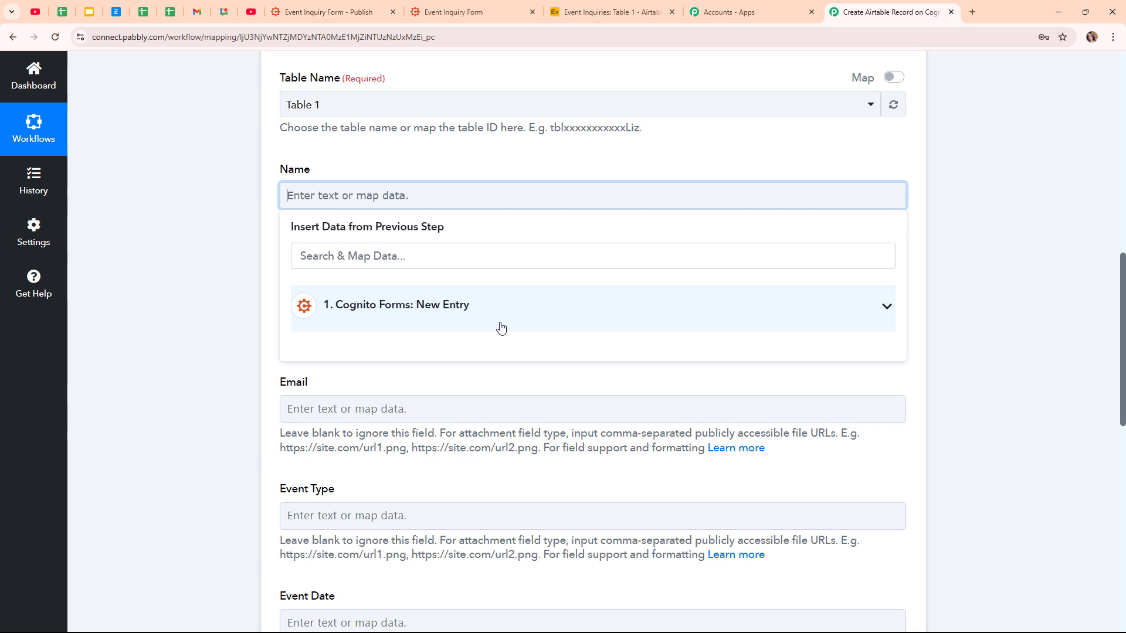
click(429, 203)
click(362, 260)
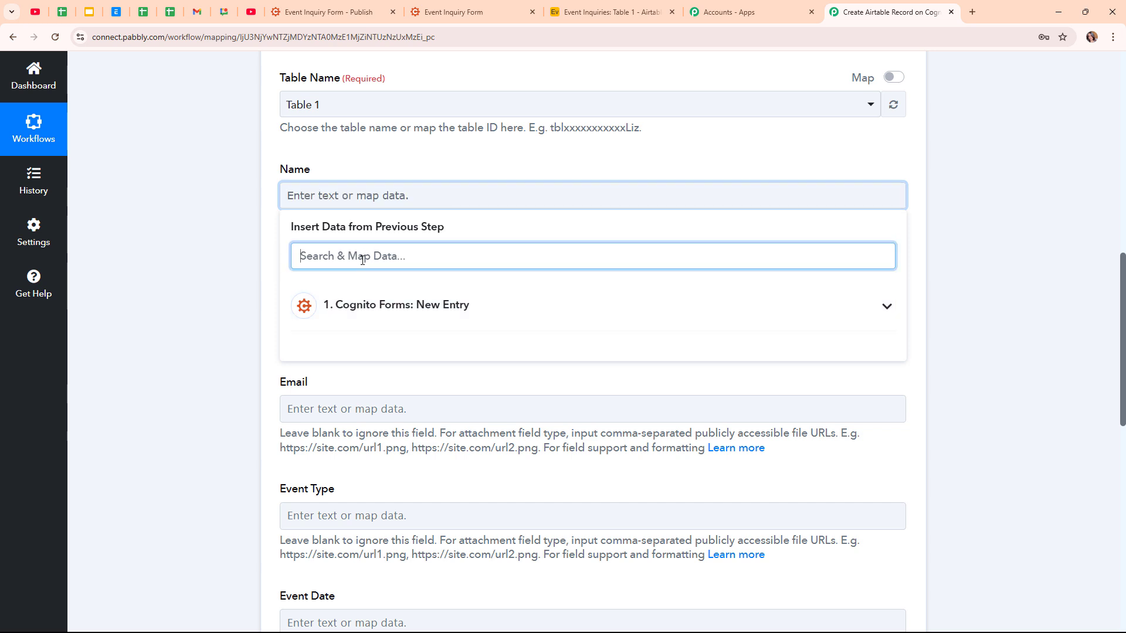
text(name)
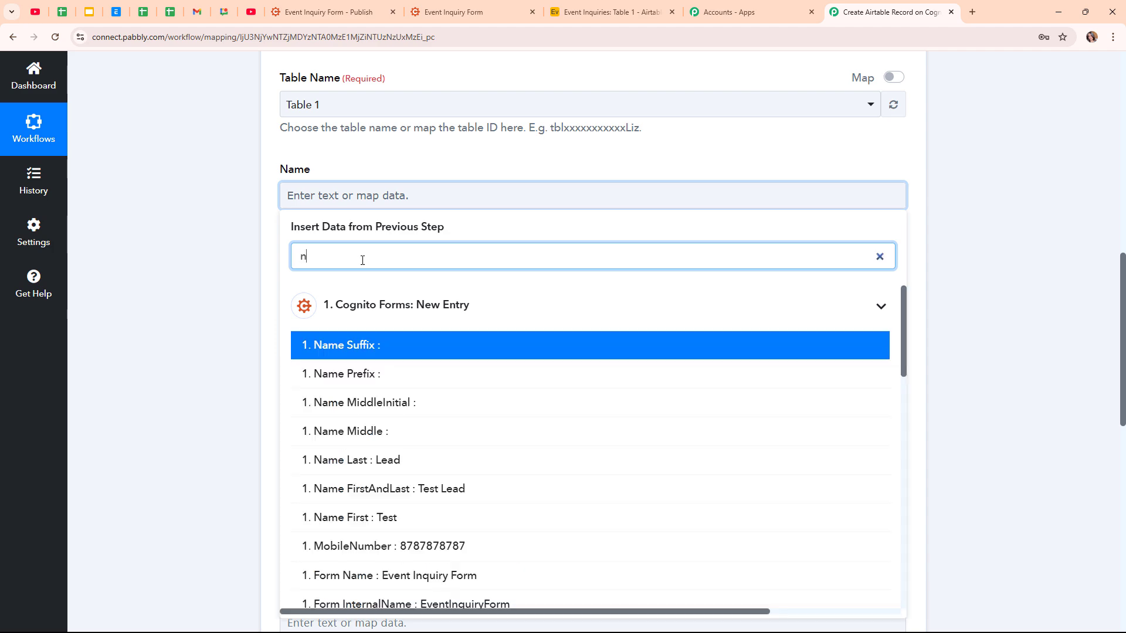
click(418, 490)
click(217, 389)
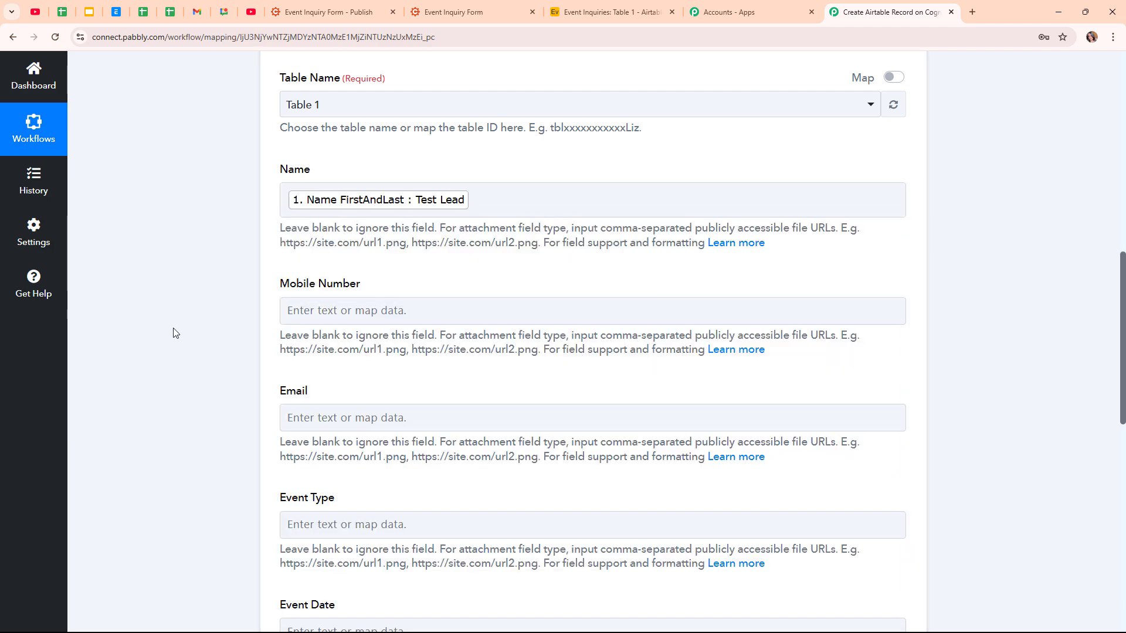
Map the Mobile Number field to the trigger's MobileNumber value and the Email field to its Email value.
scroll(392, 177, down, 2)
click(389, 194)
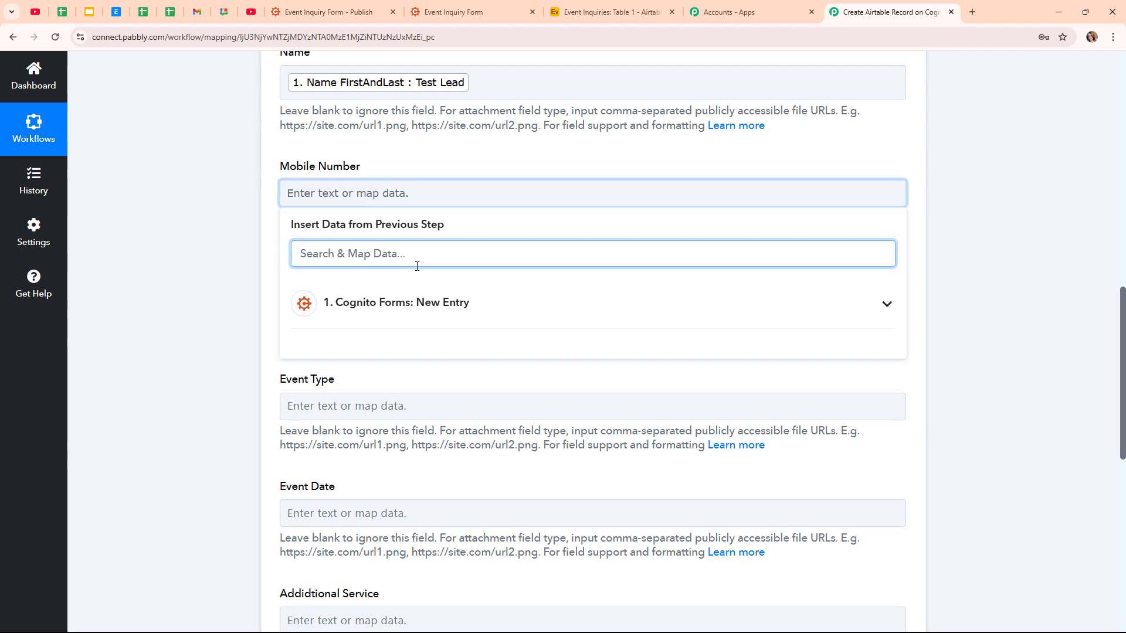
text(mo)
click(377, 342)
click(256, 265)
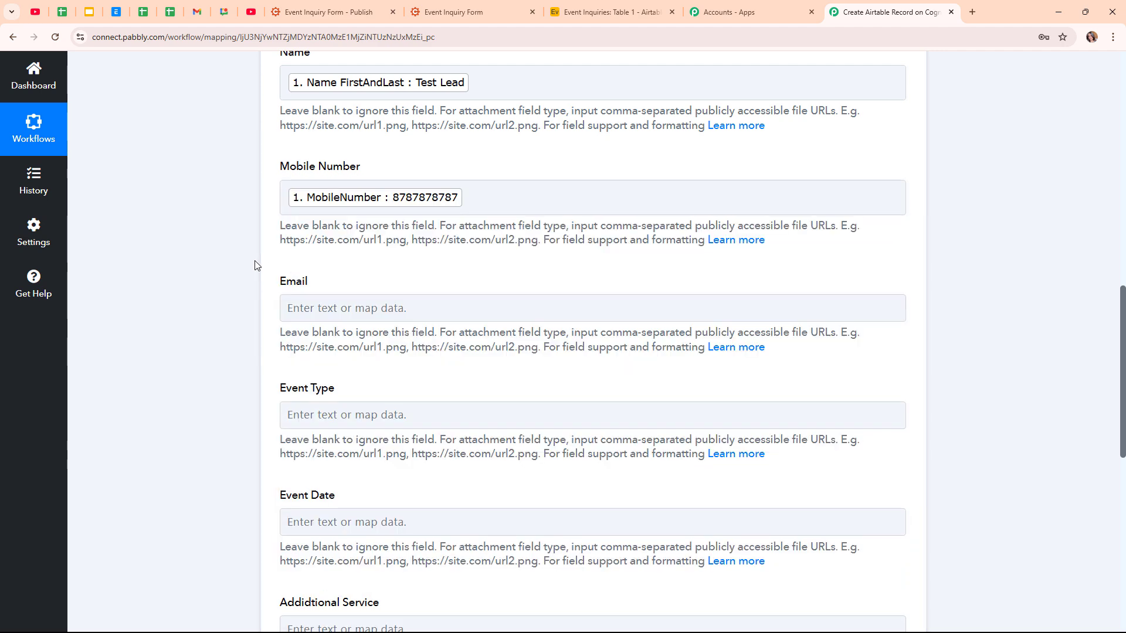
click(403, 308)
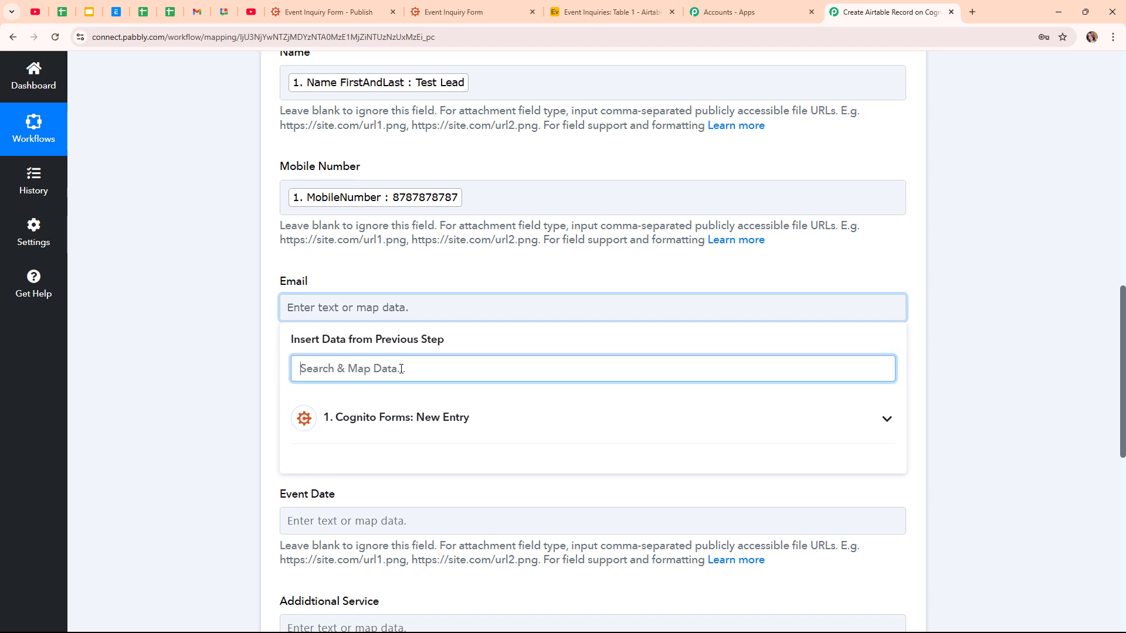
text(@)
click(439, 488)
click(253, 369)
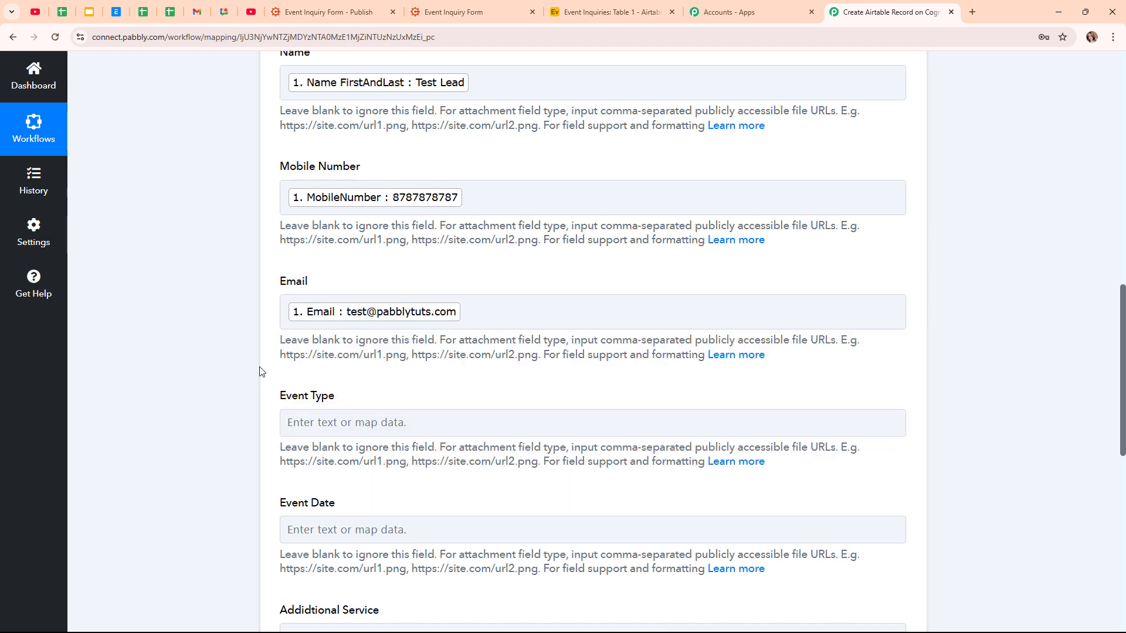
Map the Event Type field to the trigger's EventType value.
scroll(511, 349, down, 4)
click(437, 193)
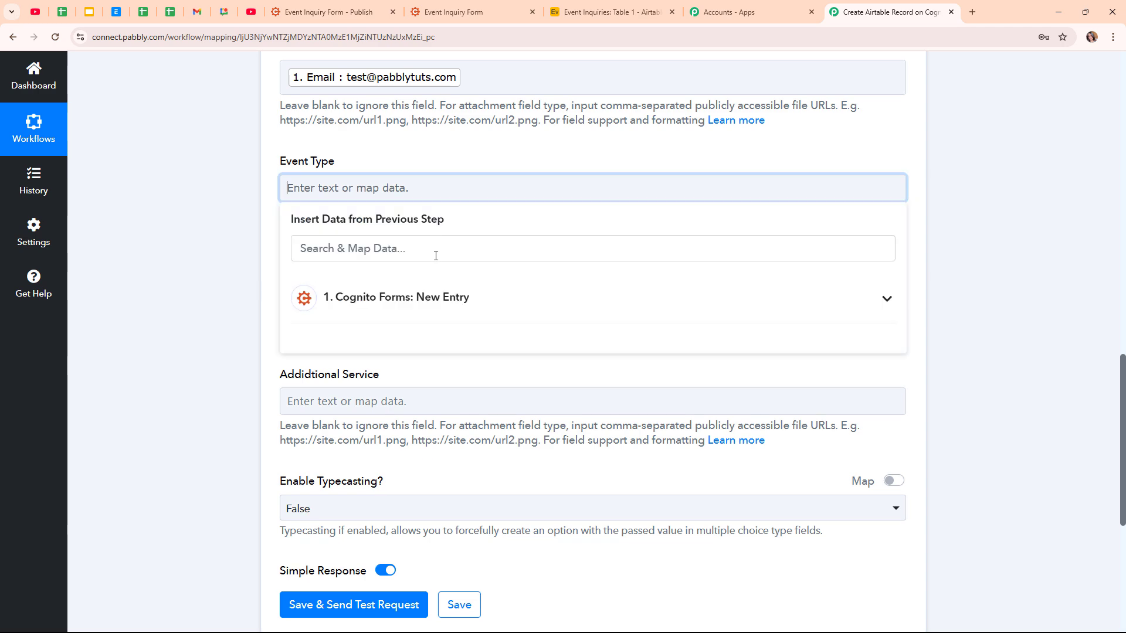
click(436, 255)
text(ty)
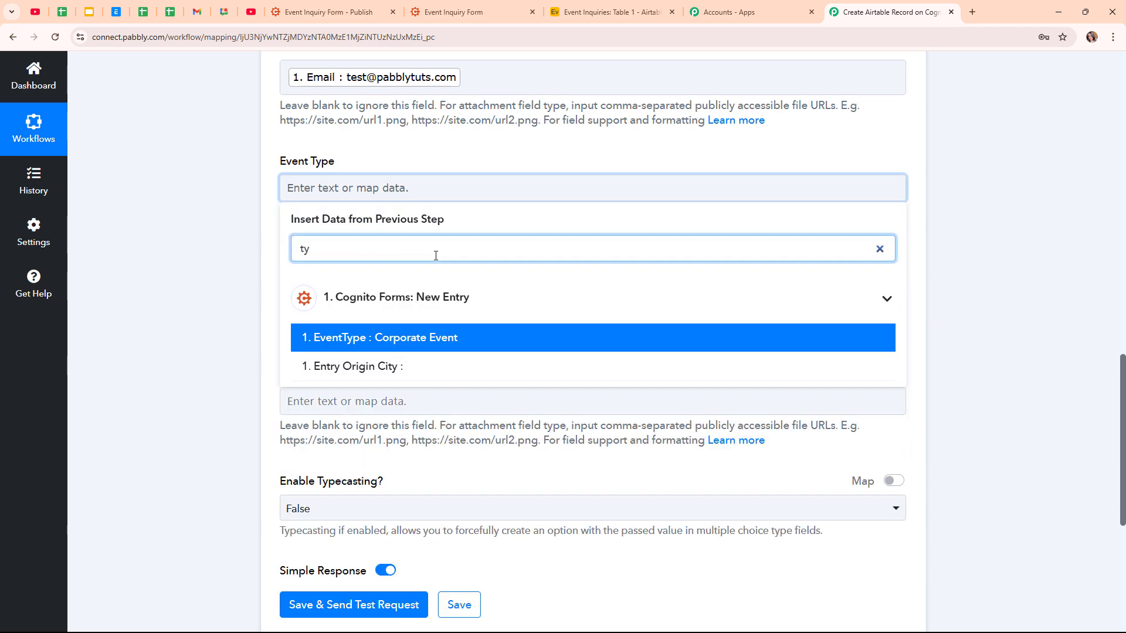
click(411, 337)
click(145, 254)
Map the Event Date field to the trigger's EventCateringDate value and the Addidtional Service field to AdditionalServicesNeeded.
scroll(524, 261, down, 2)
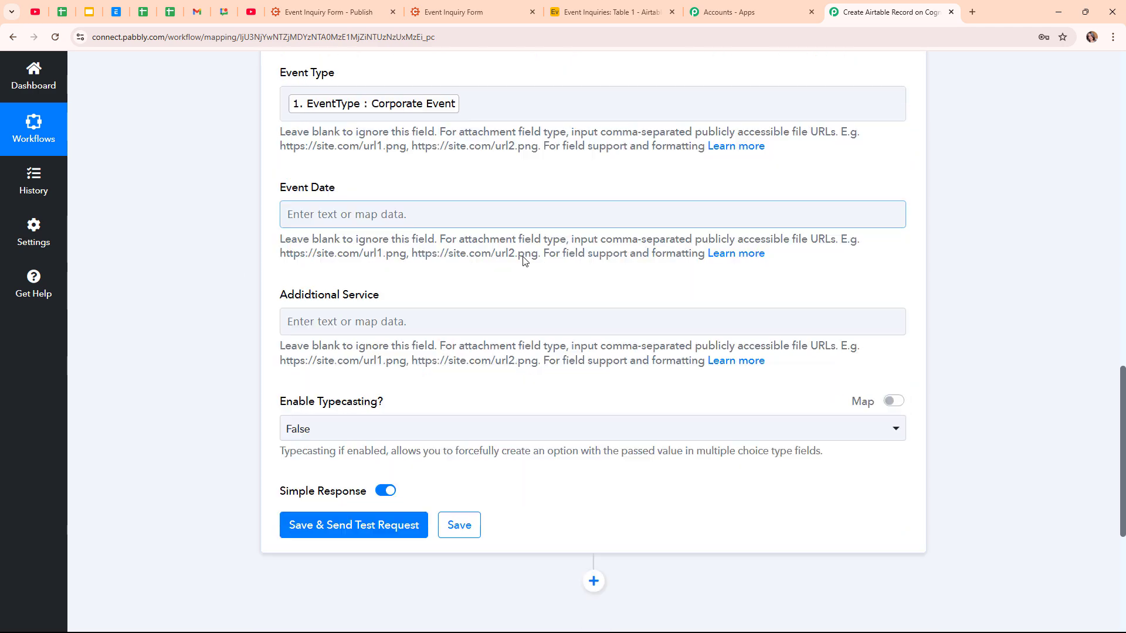
click(417, 186)
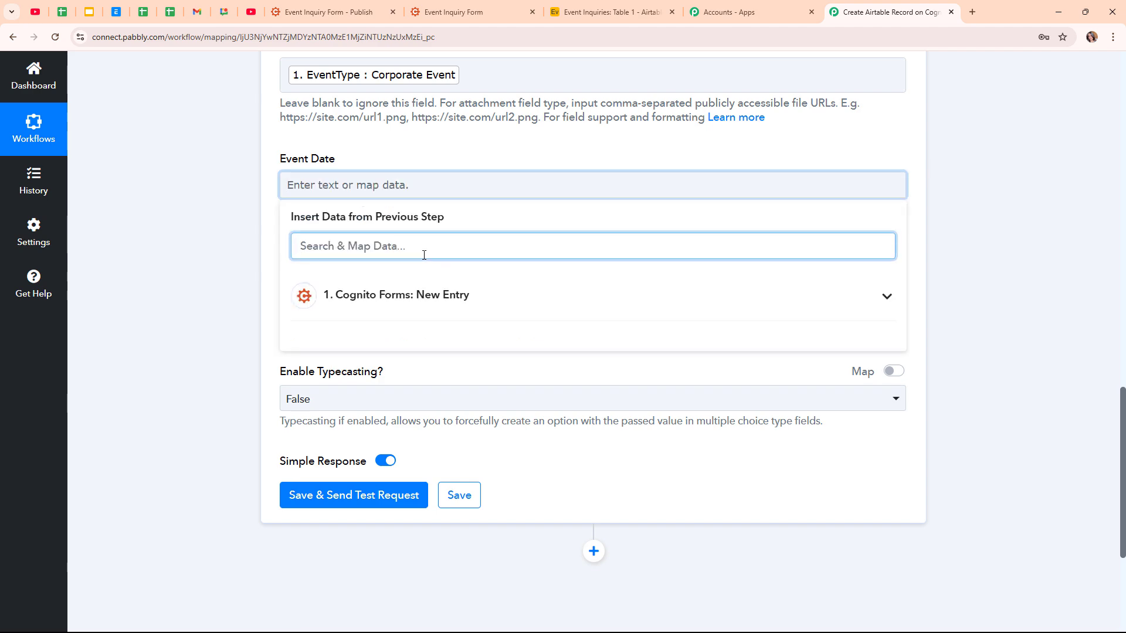
text(da)
key(Return)
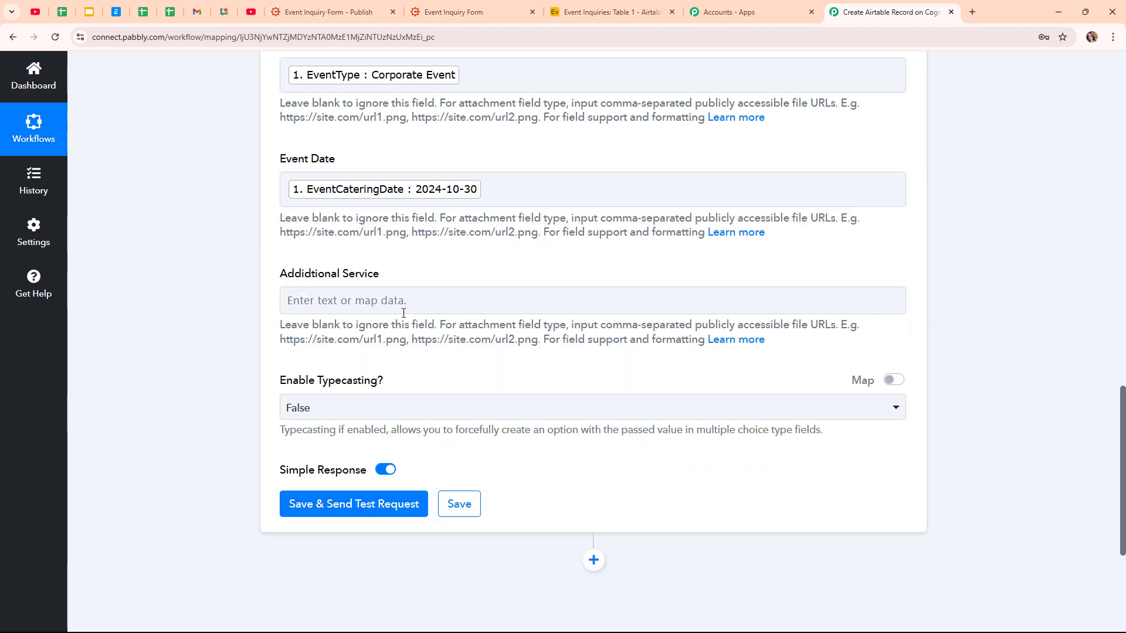
click(421, 304)
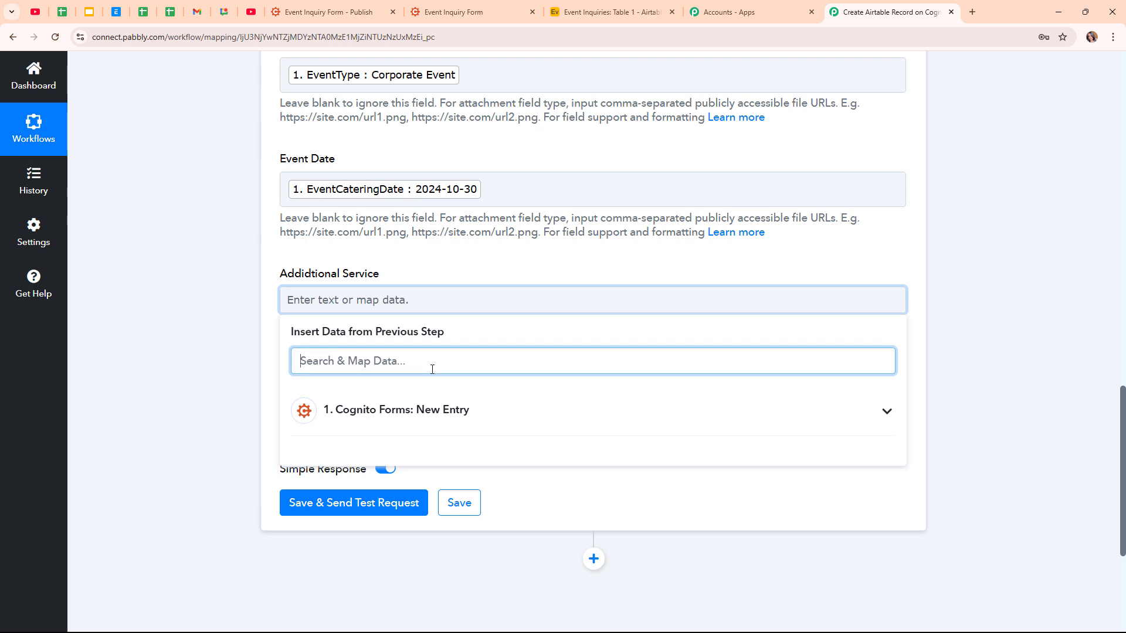
text(A)
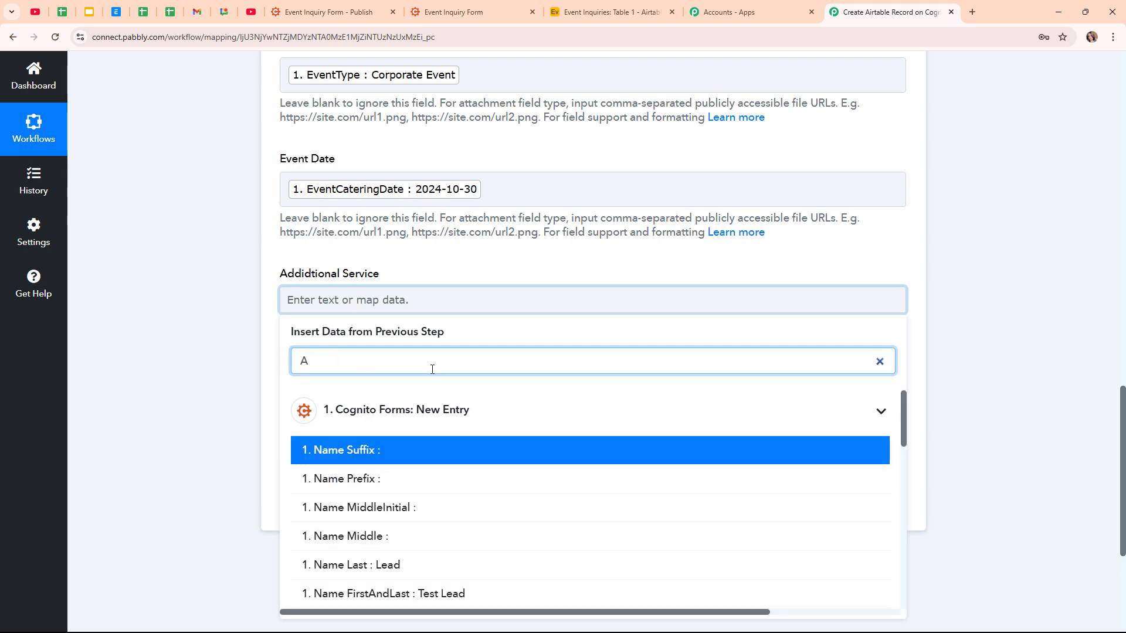
text(dd)
click(415, 478)
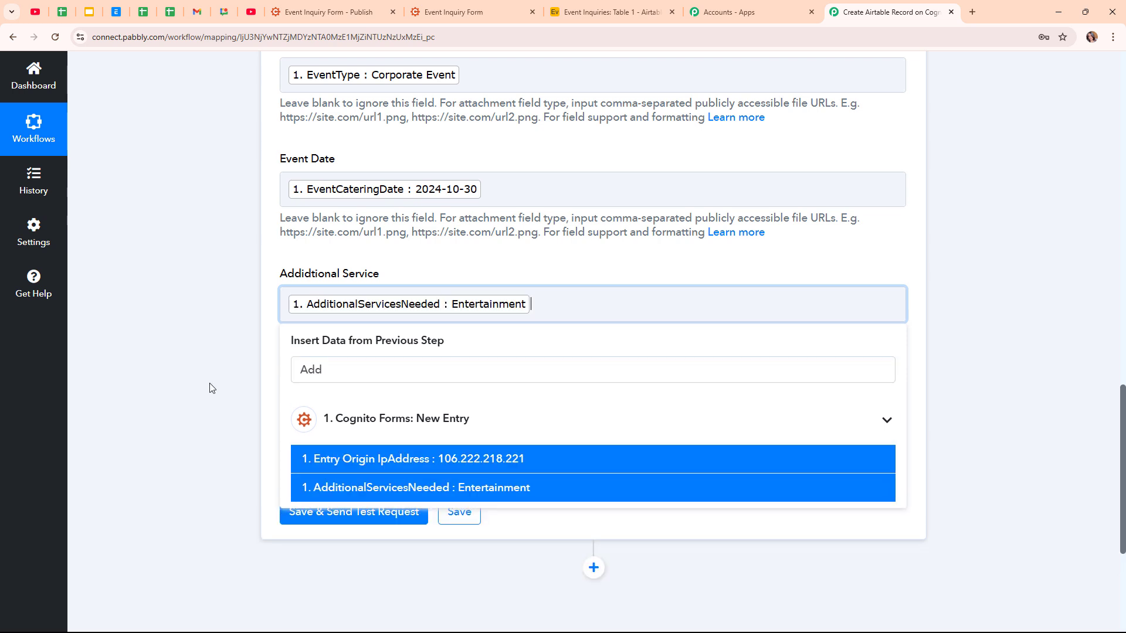
Save the Airtable Create Record action with its mapped fields, send a test request, and review the response.
click(197, 333)
scroll(575, 364, up, 3)
scroll(575, 359, down, 4)
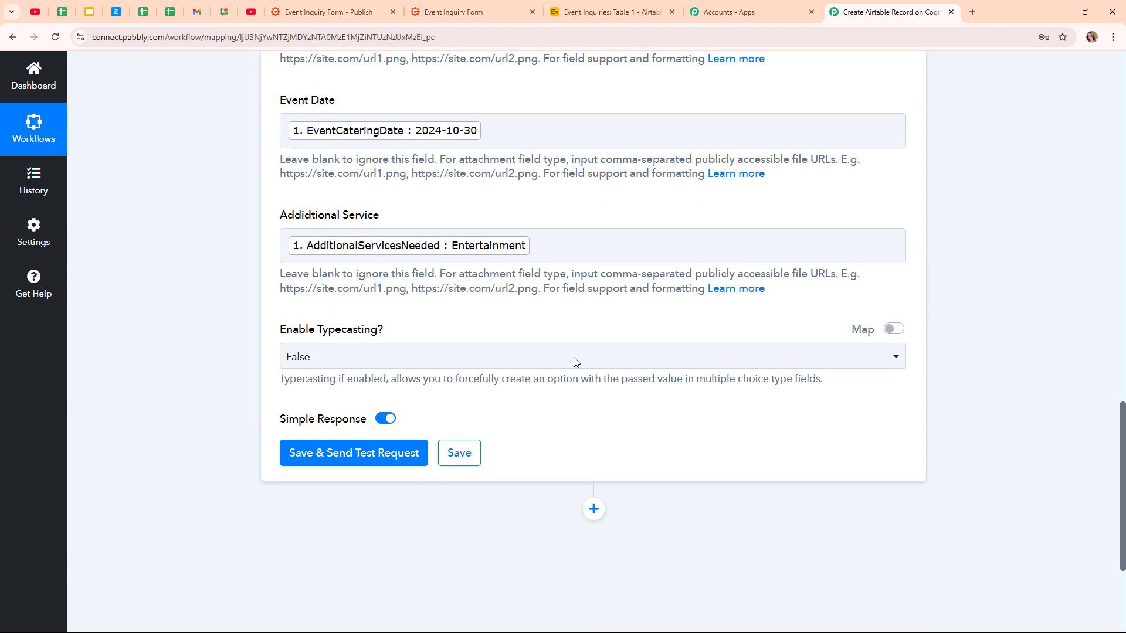
click(363, 452)
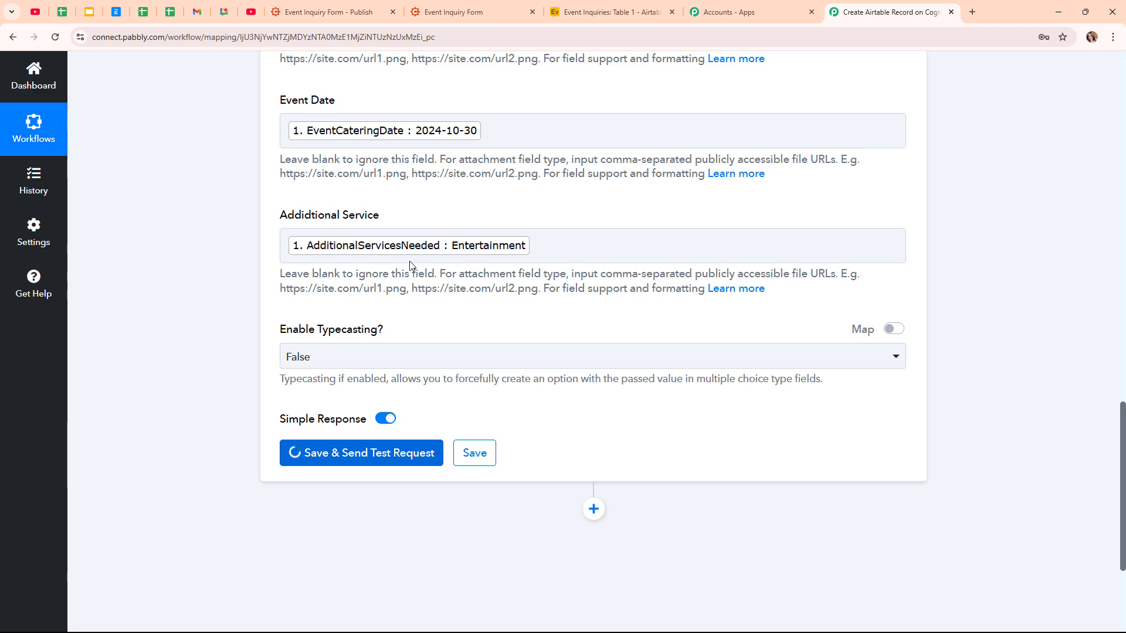
scroll(440, 293, down, 3)
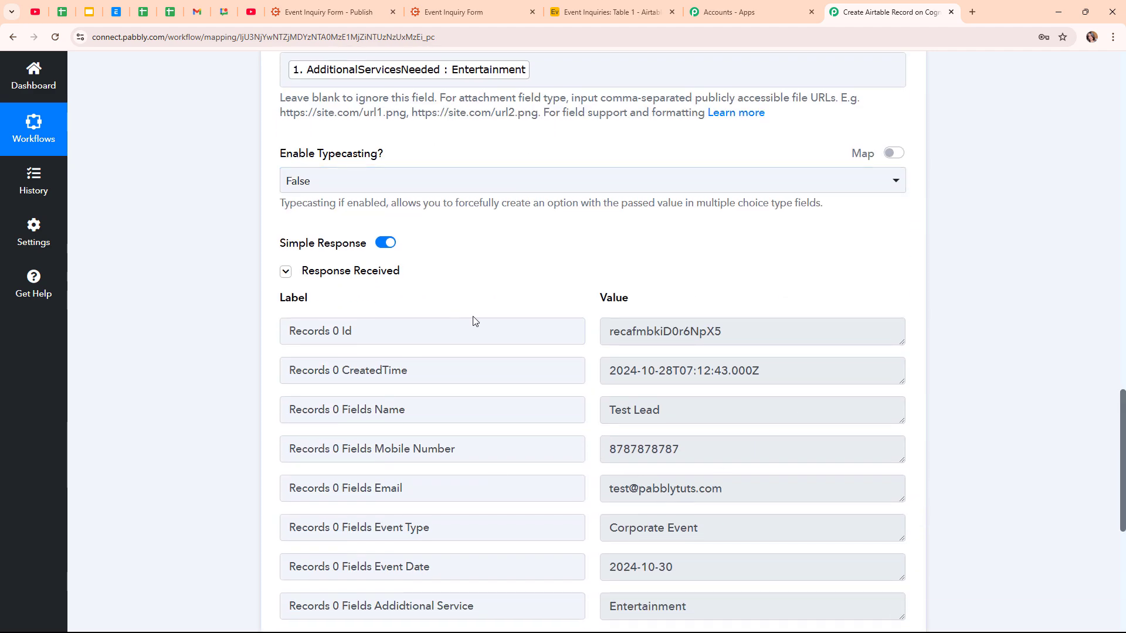
Collapse the Airtable action, check the Event Inquiries table in Airtable for the test record, and return to the Pabbly Connect workflow.
scroll(942, 246, up, 15)
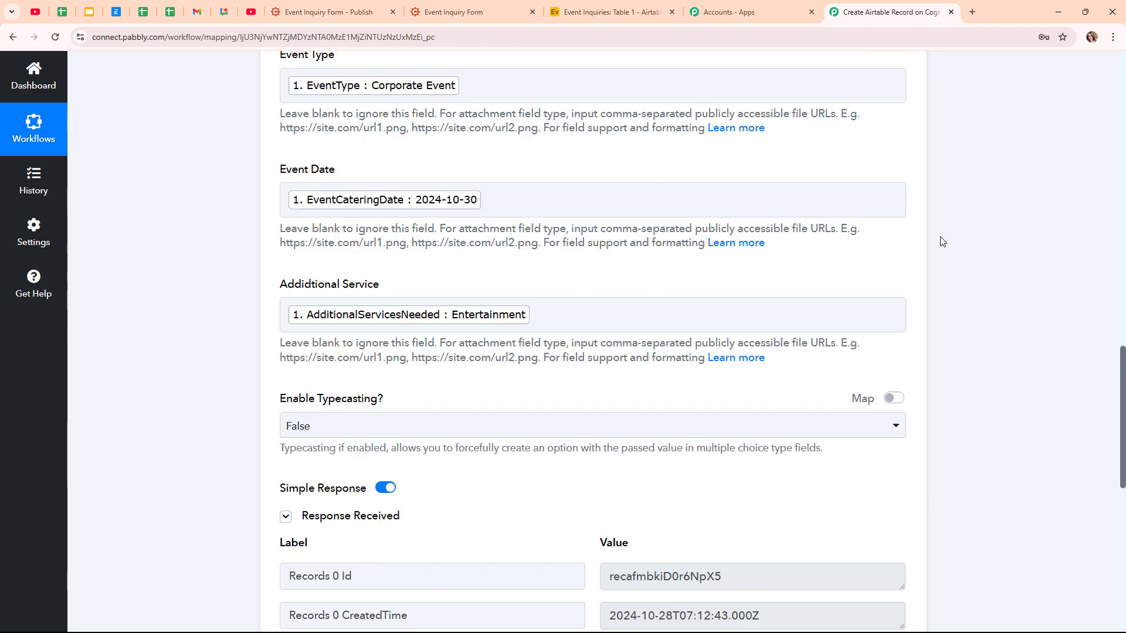
scroll(913, 227, up, 6)
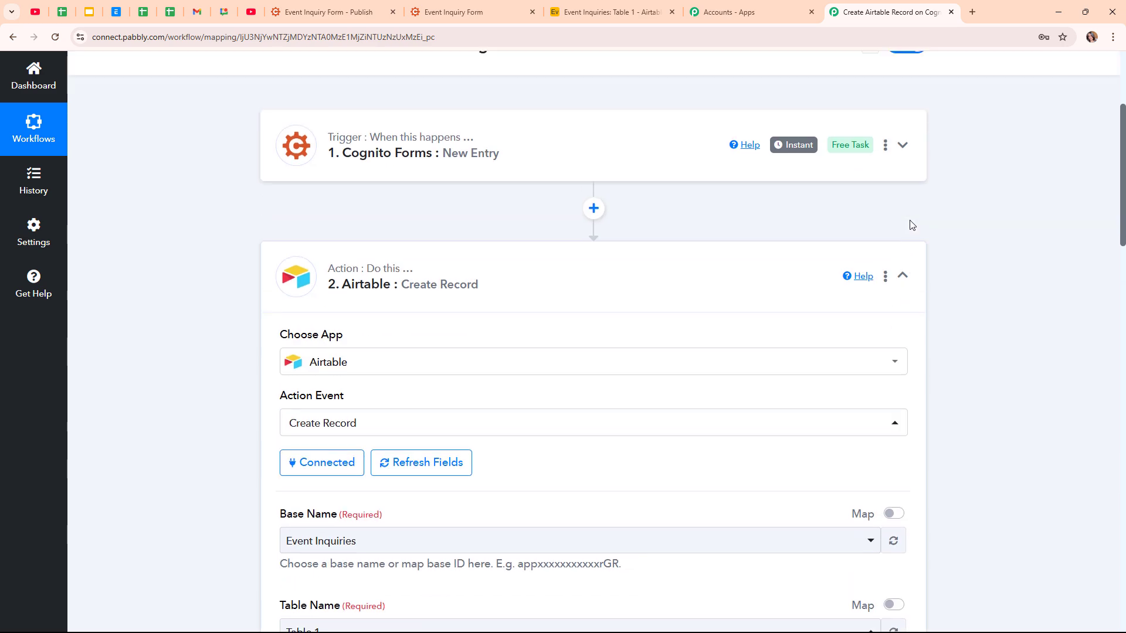
click(902, 278)
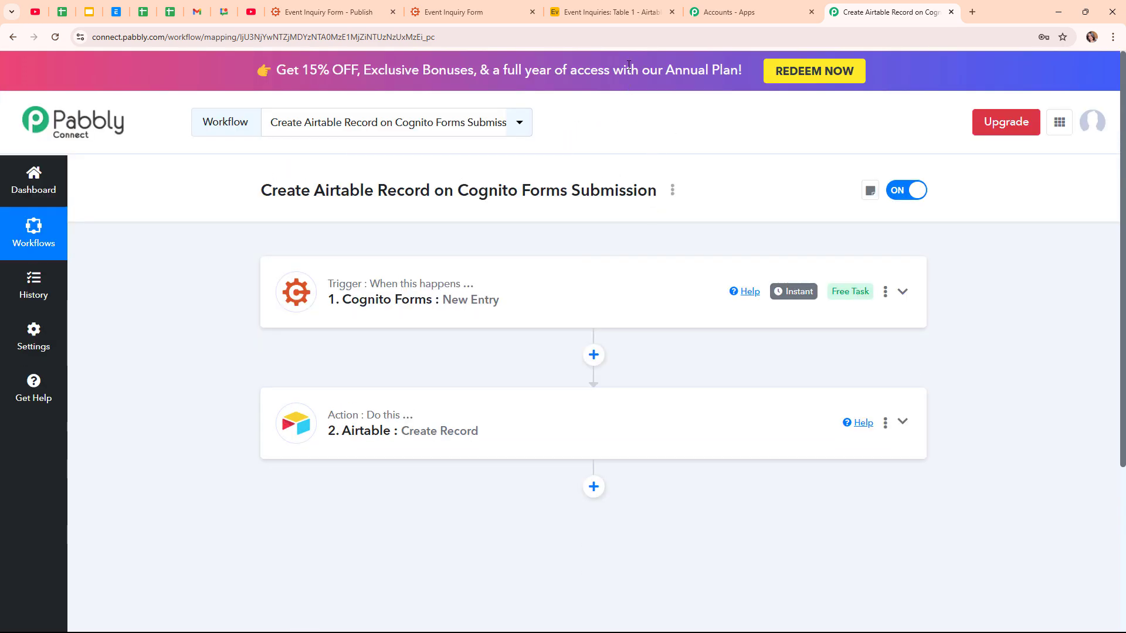
click(610, 12)
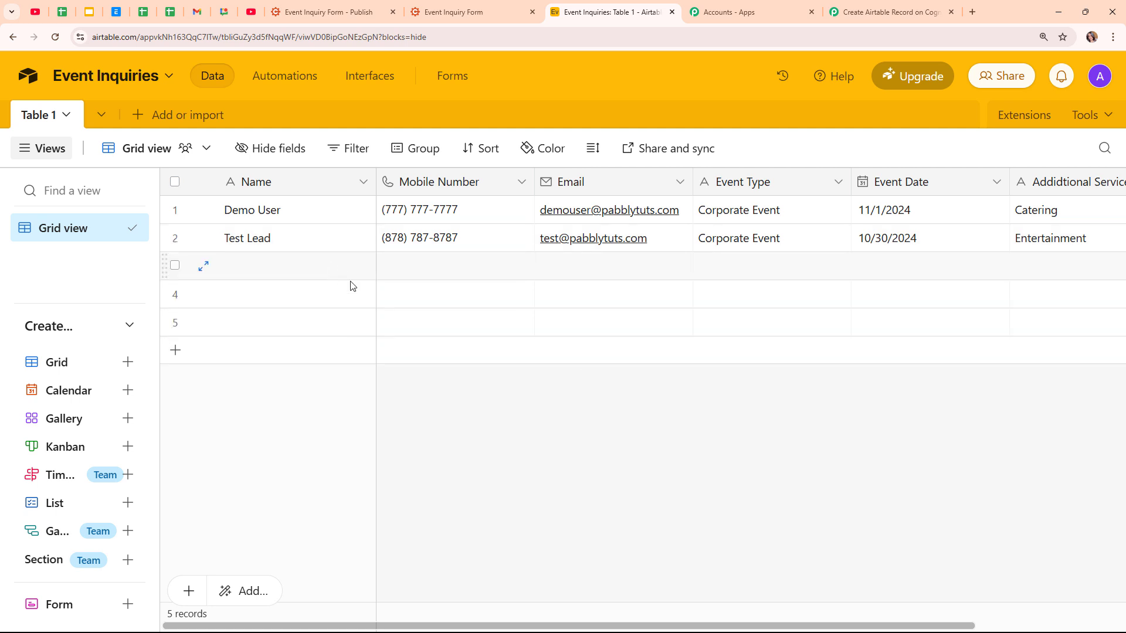
click(843, 6)
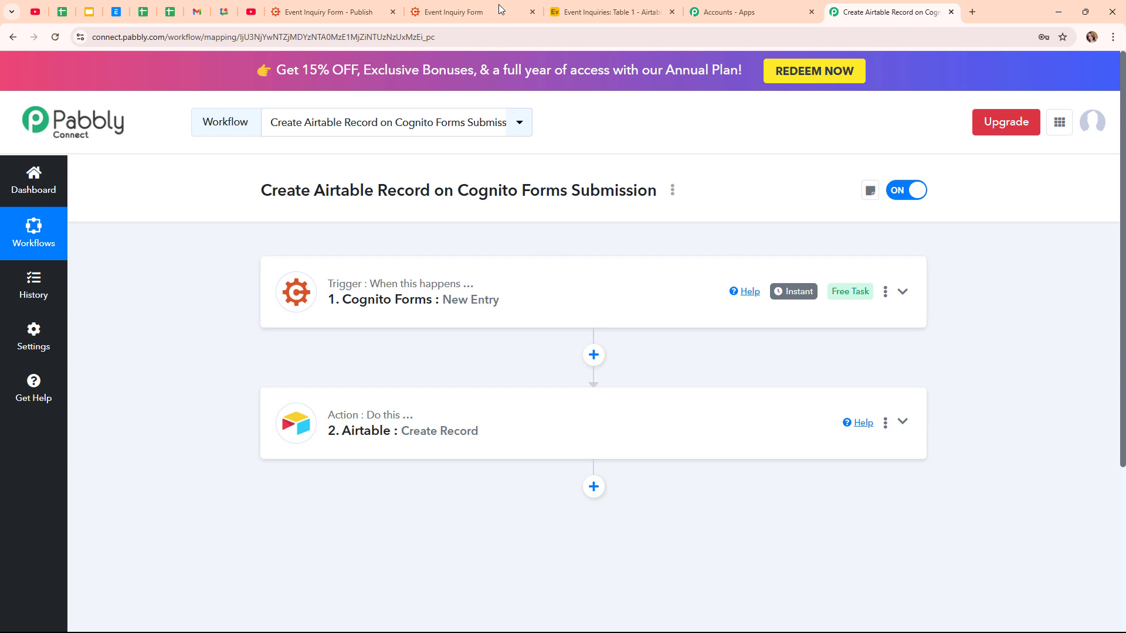
Switch to the Cognito Forms Event Inquiry Form, reload it blank, and enter the test contact's first name, last name and email.
click(469, 12)
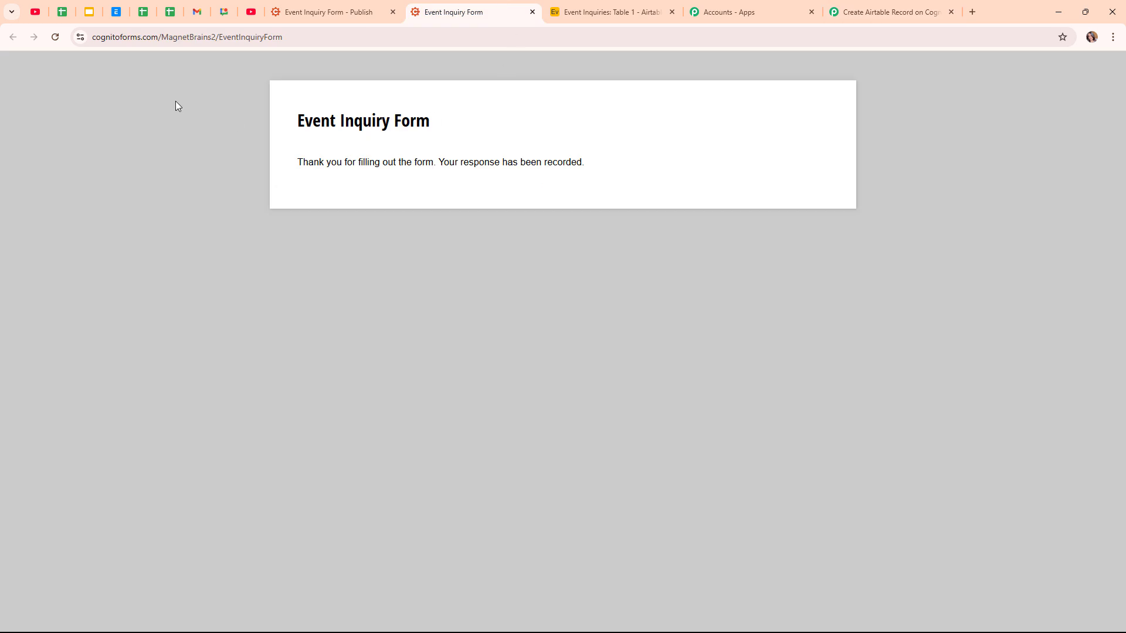
click(55, 37)
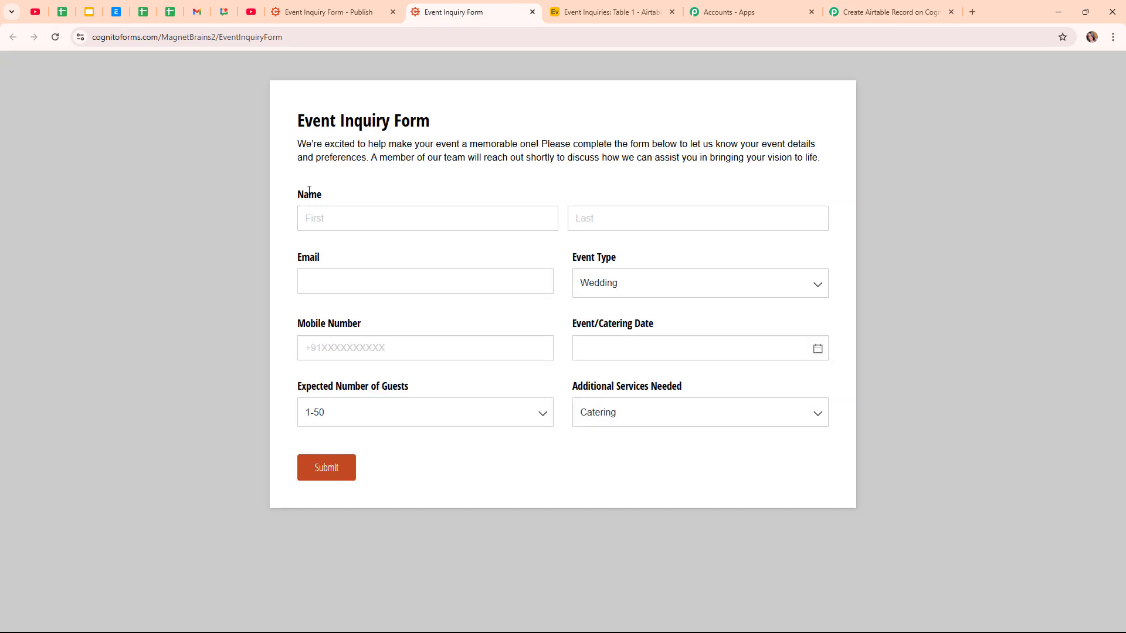
click(374, 217)
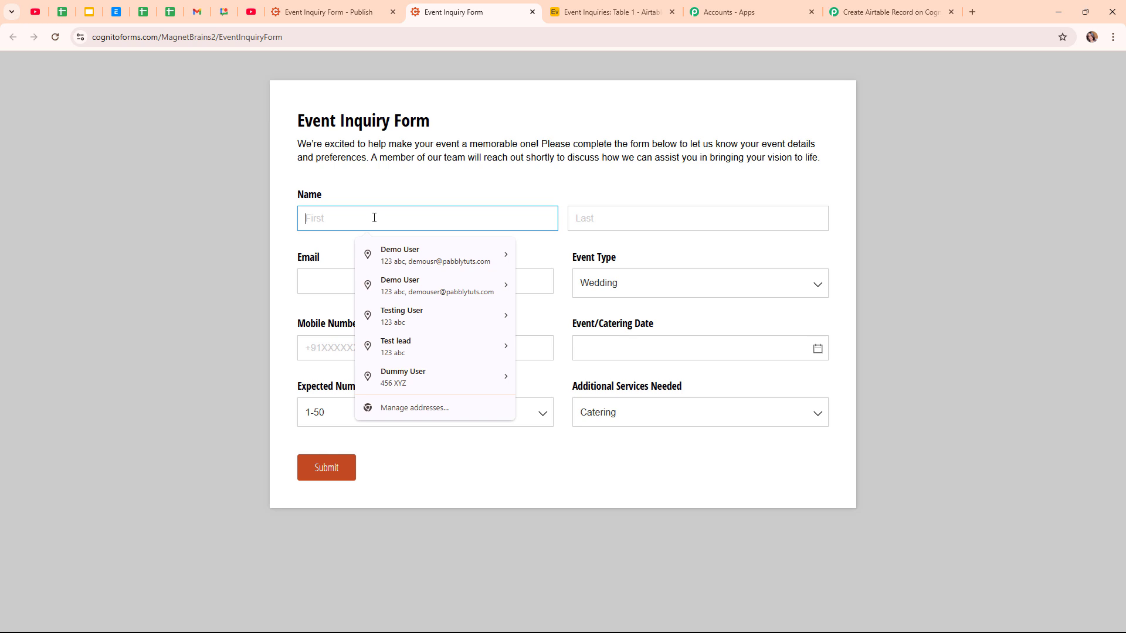
text(Dummy)
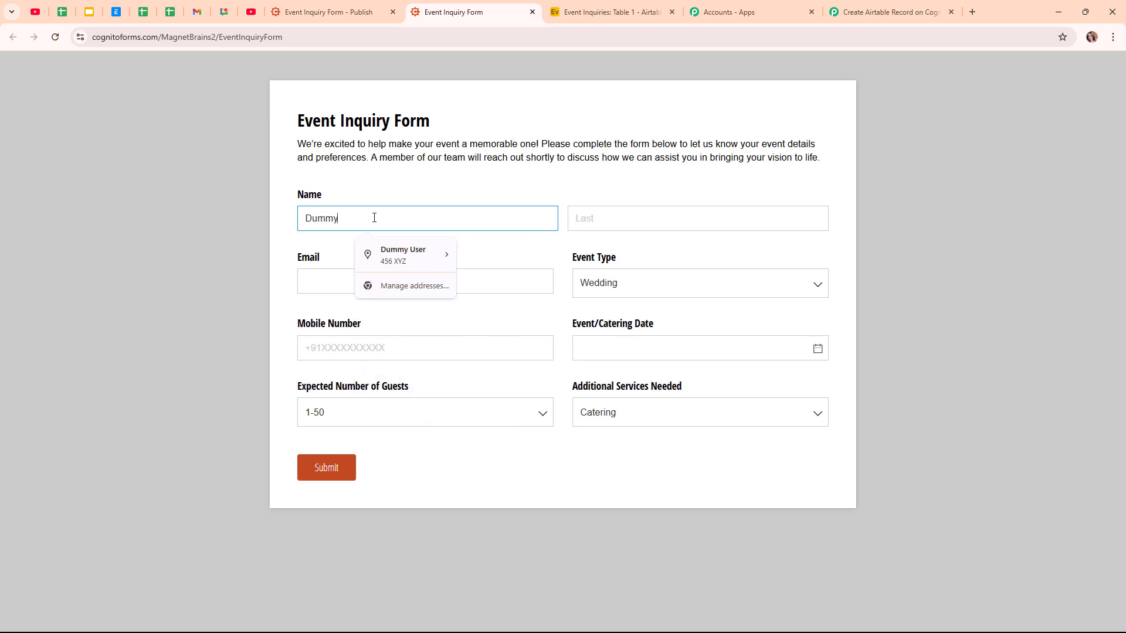
click(638, 217)
text(User)
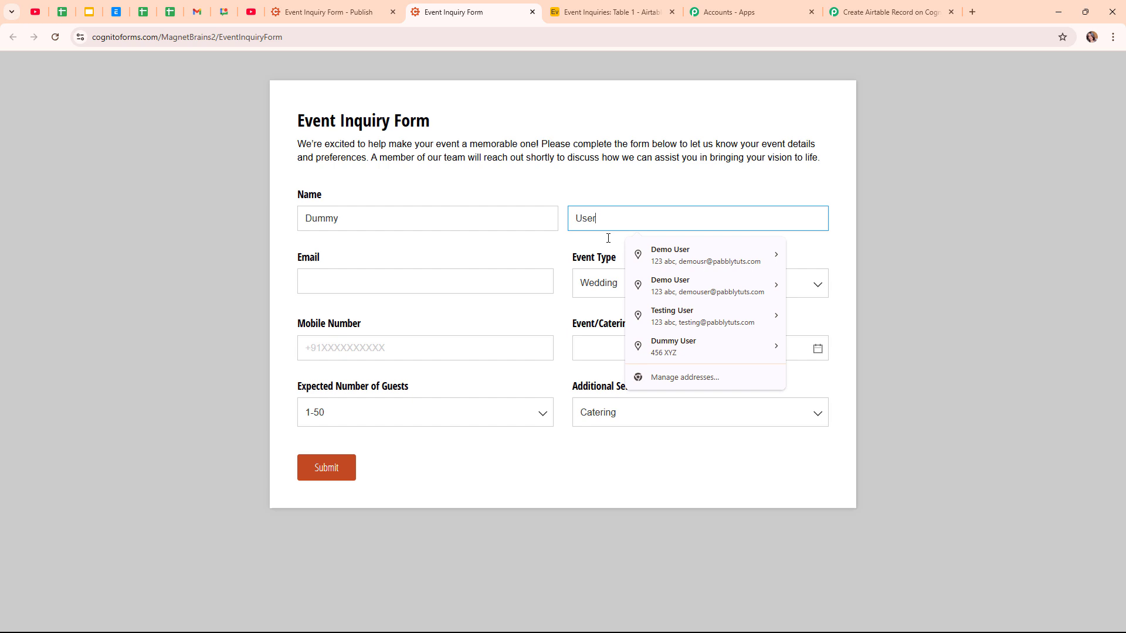
click(498, 289)
text(du)
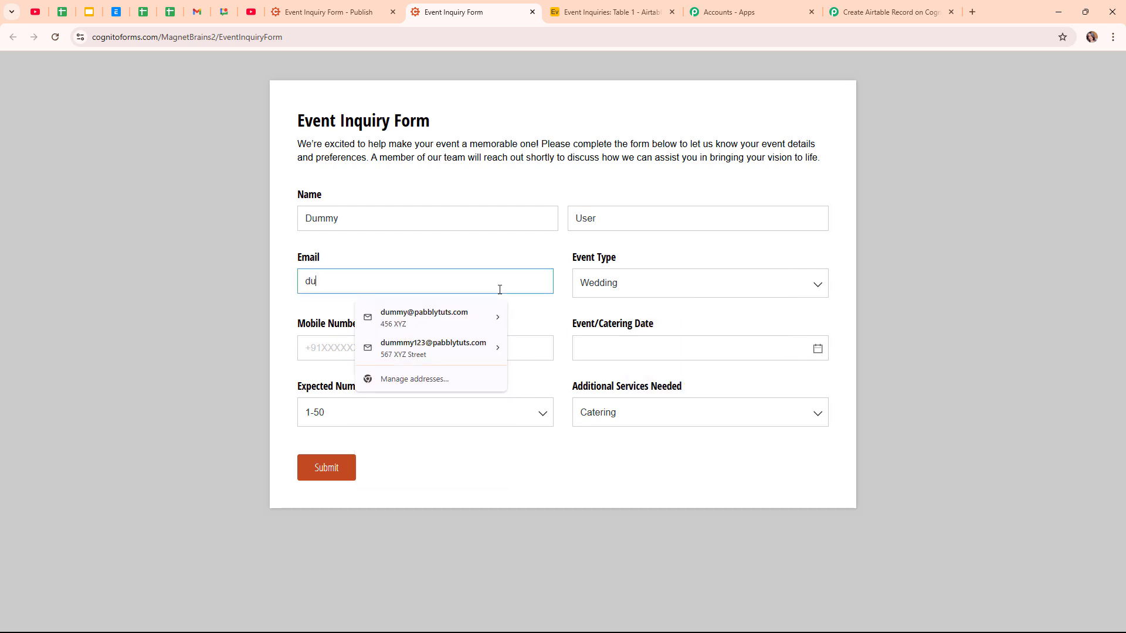
text(mmy@pa)
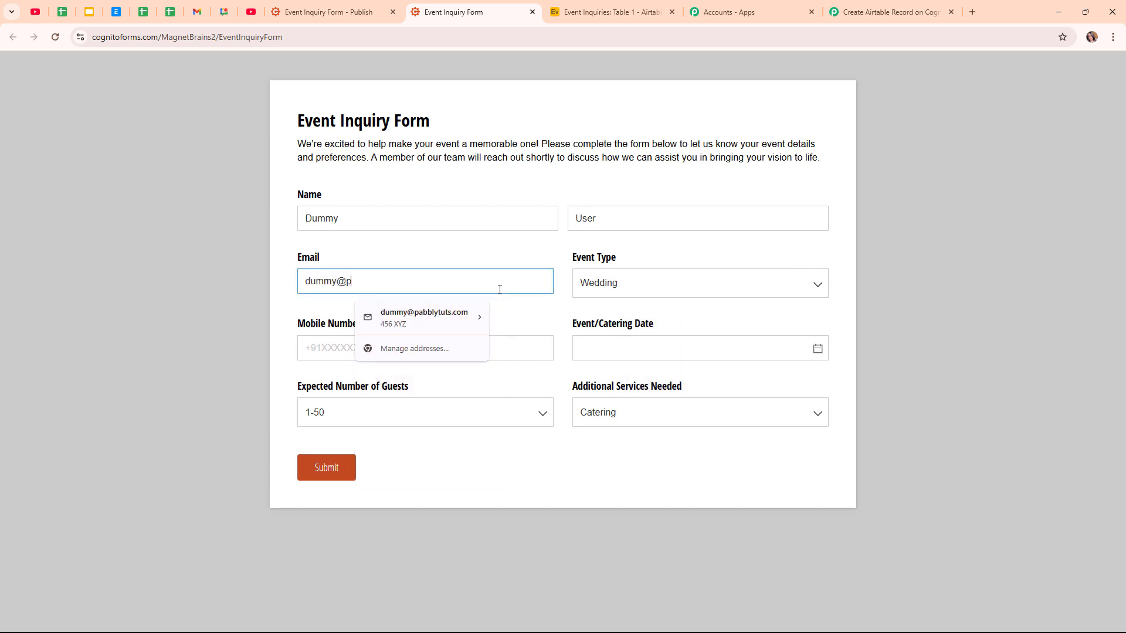
Choose Wedding as the Event Type, enter the contact's mobile number, and set the Event/Catering Date to 22-11-2024.
click(607, 279)
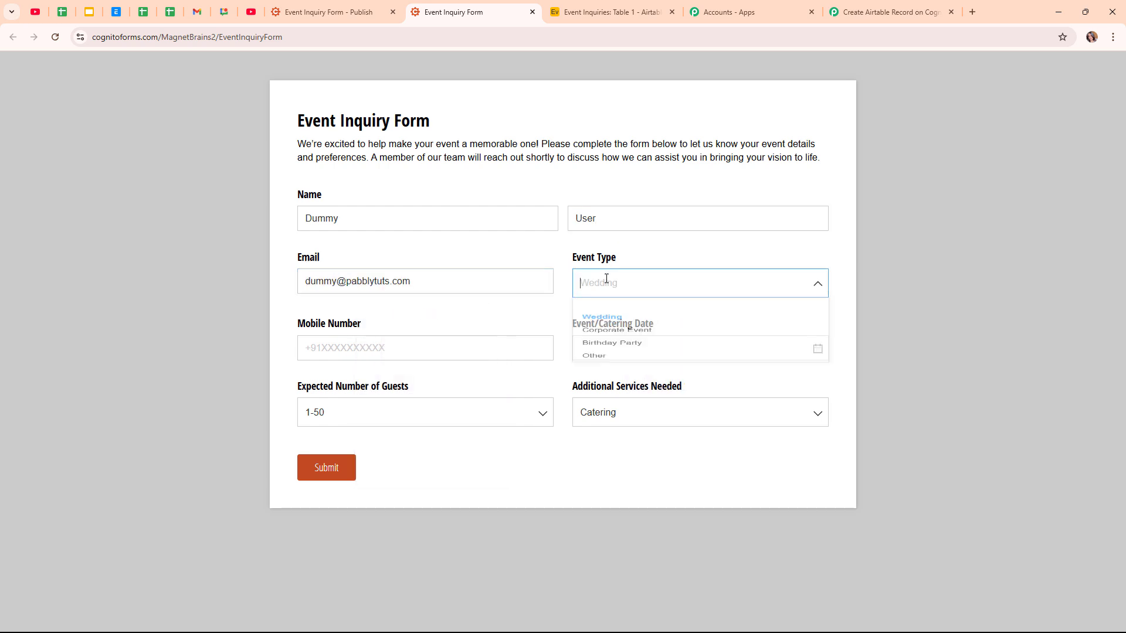
click(660, 332)
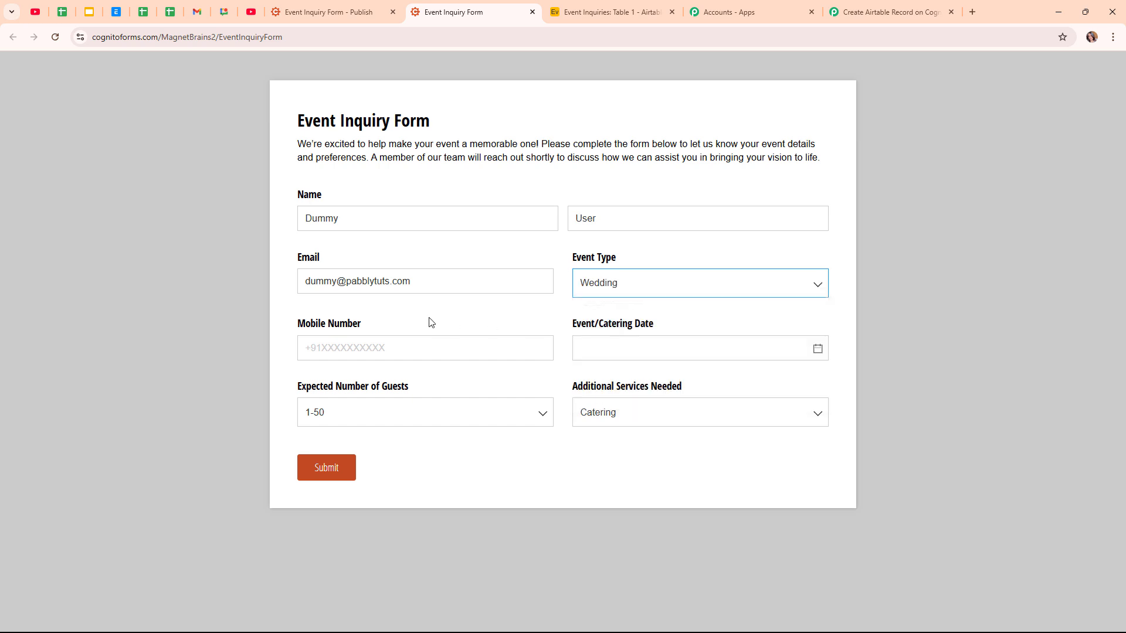
click(423, 345)
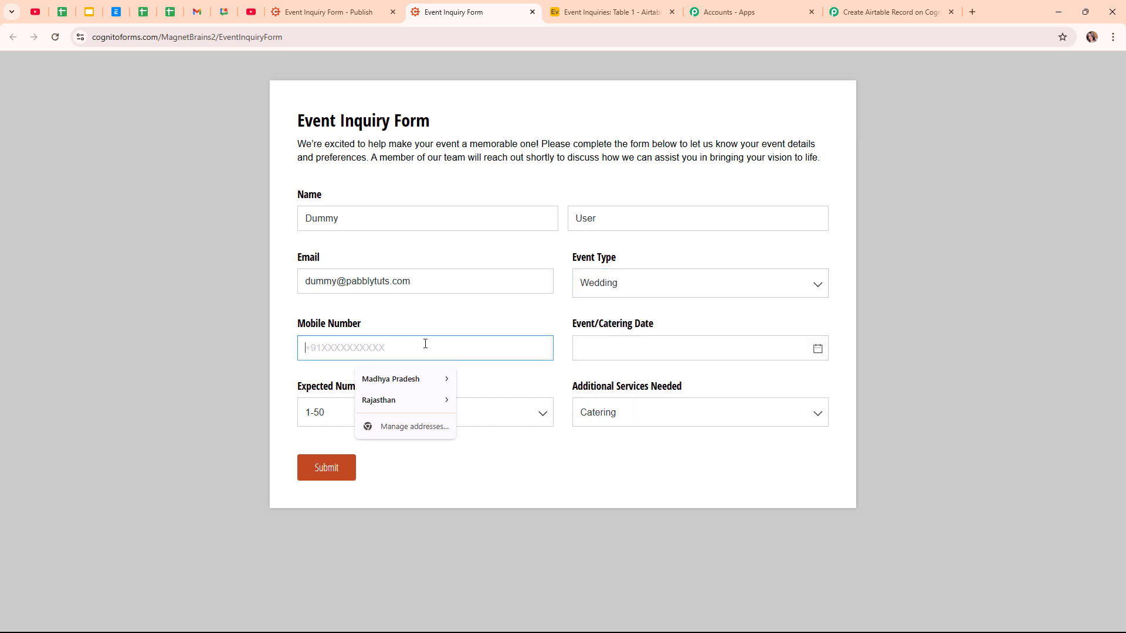
text(9898989898)
click(628, 352)
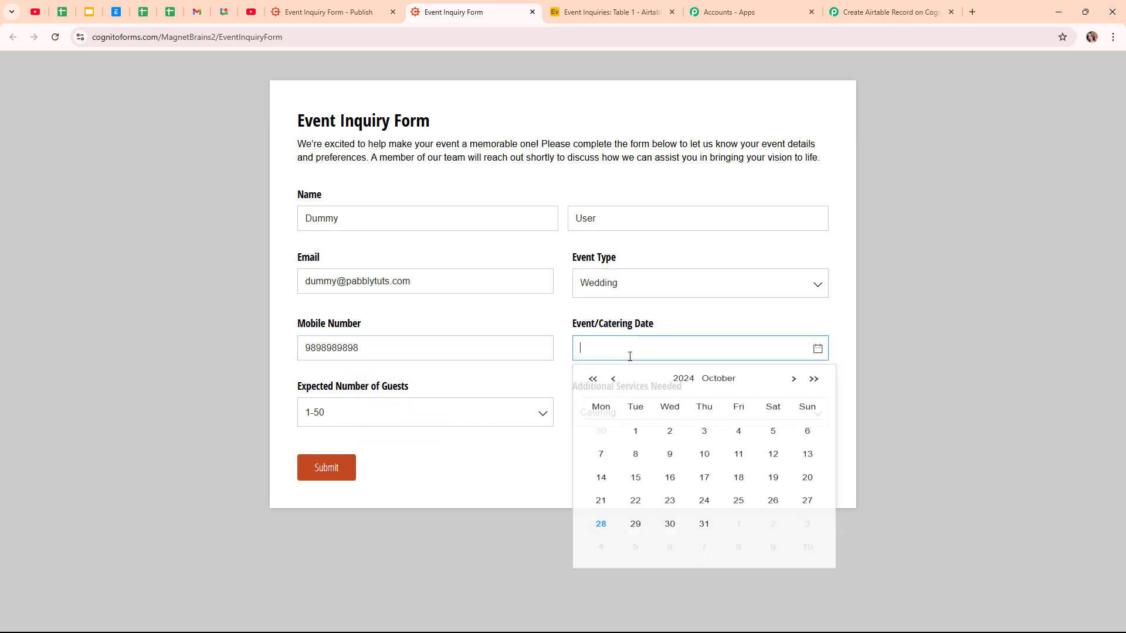
click(793, 382)
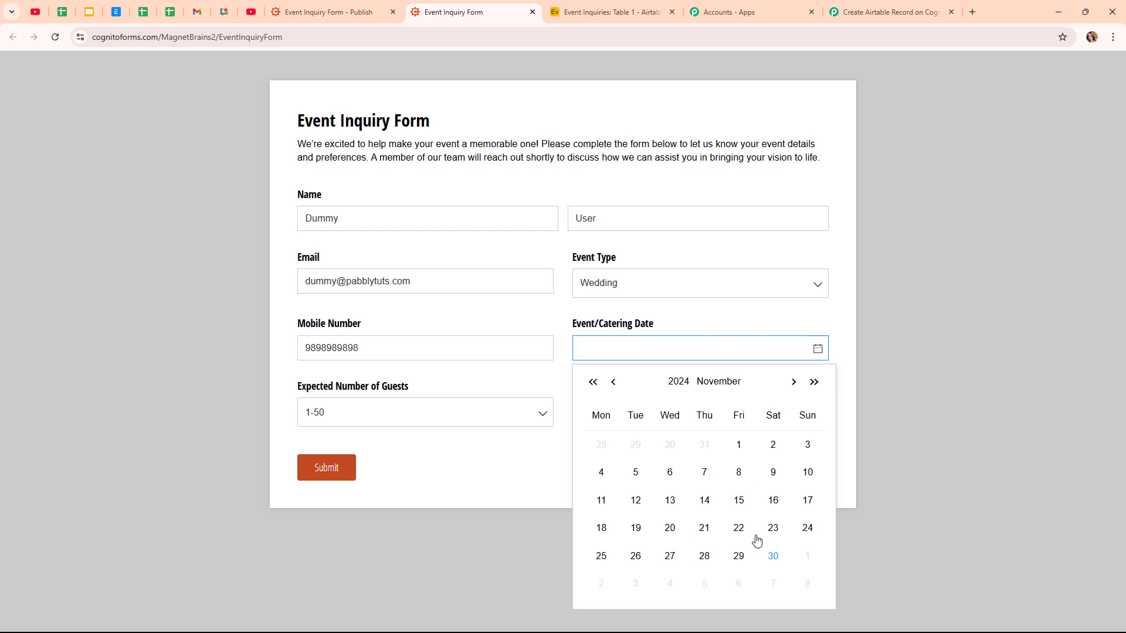
click(740, 528)
Submit the form with Expected Number of Guests set to 101-200 and Additional Services Needed set to Decorations.
click(437, 416)
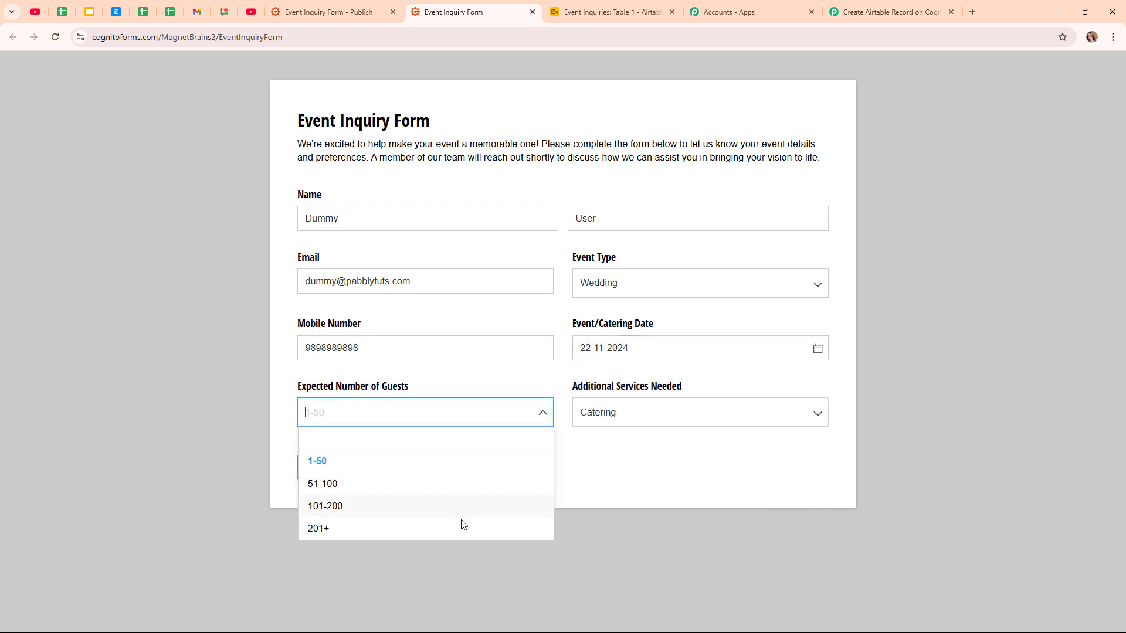
click(461, 511)
click(716, 417)
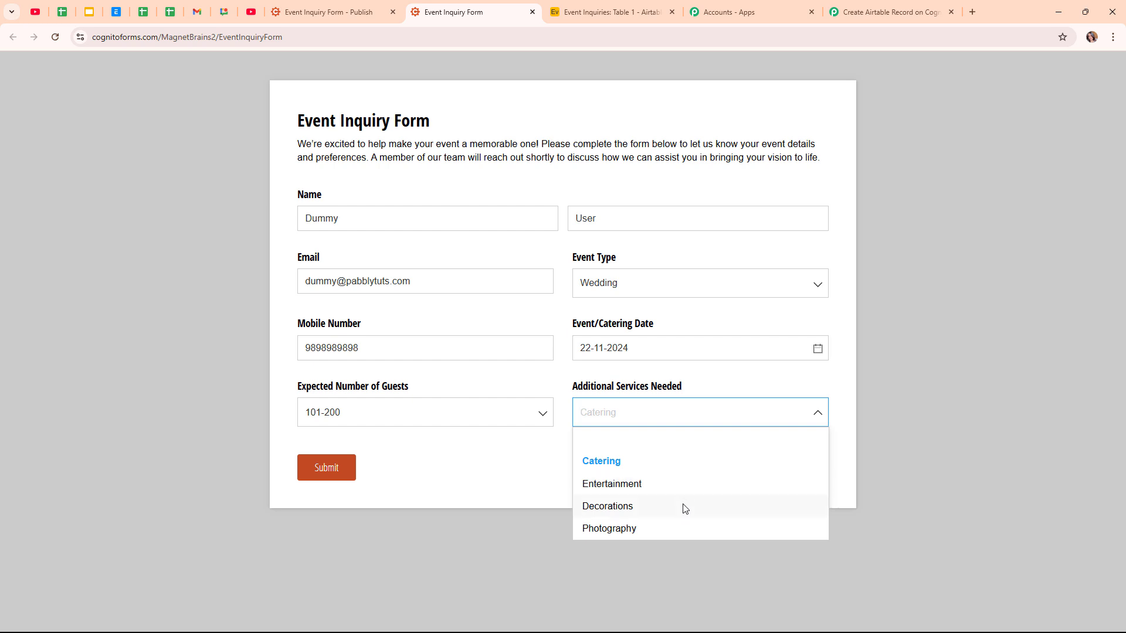
click(681, 507)
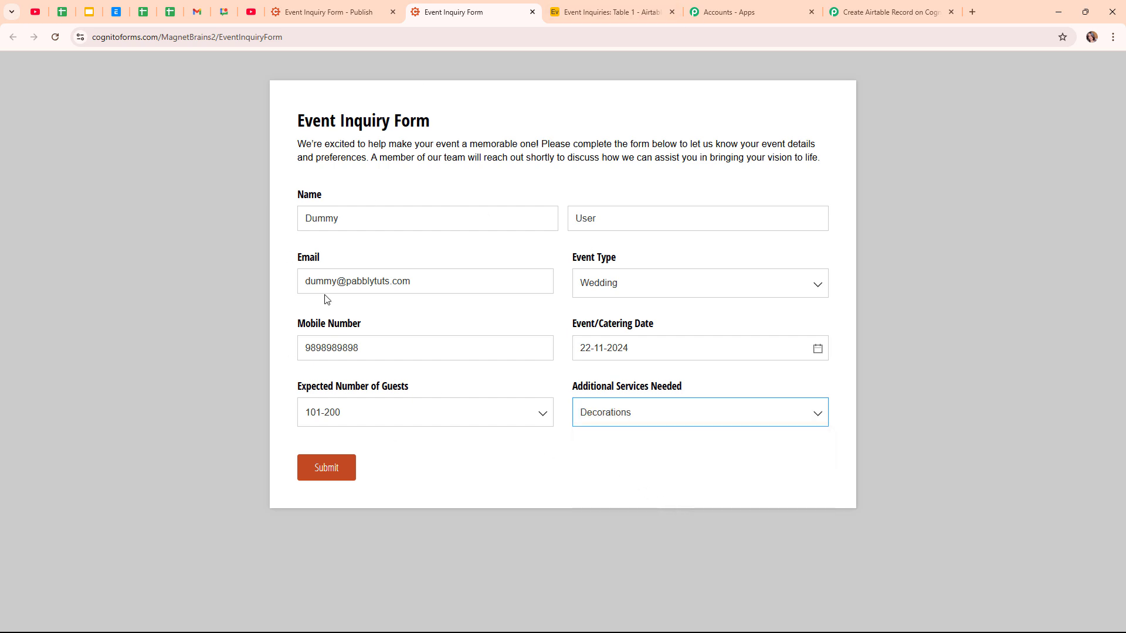
click(346, 465)
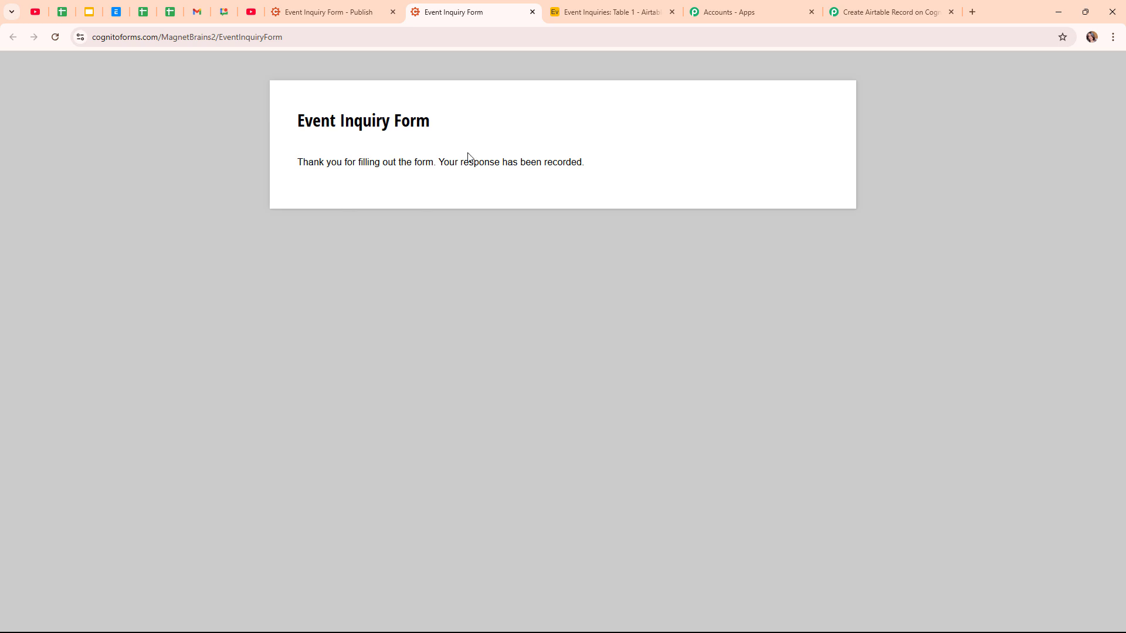
Check Airtable's Event Inquiries table for the newly submitted entry, and return to the Pabbly Connect workflow.
key(ctrl+Tab)
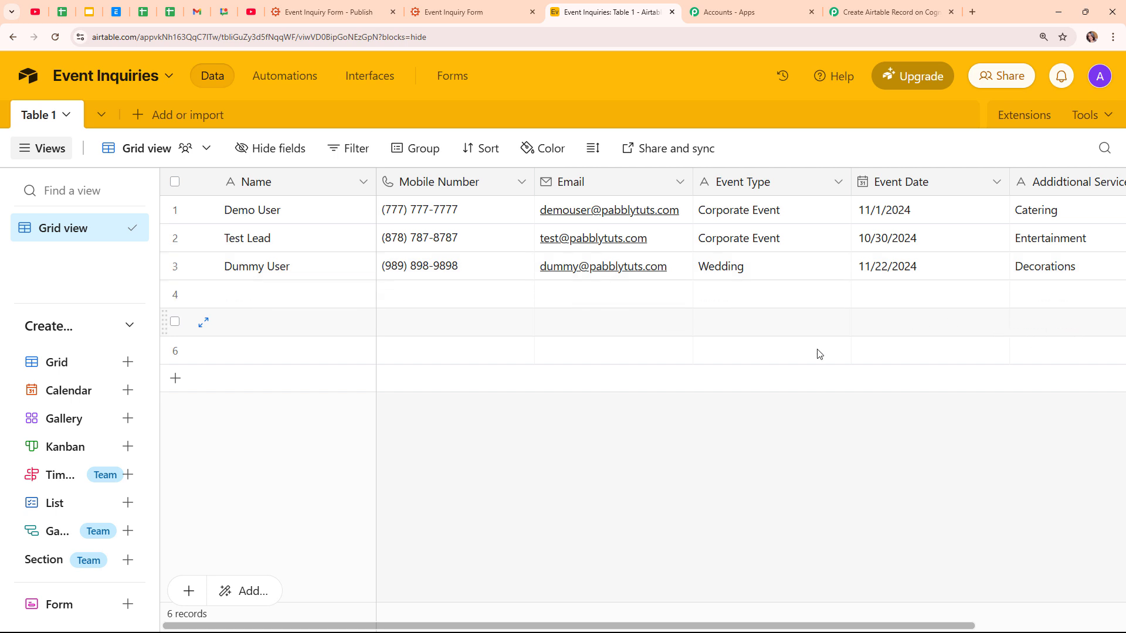
click(821, 4)
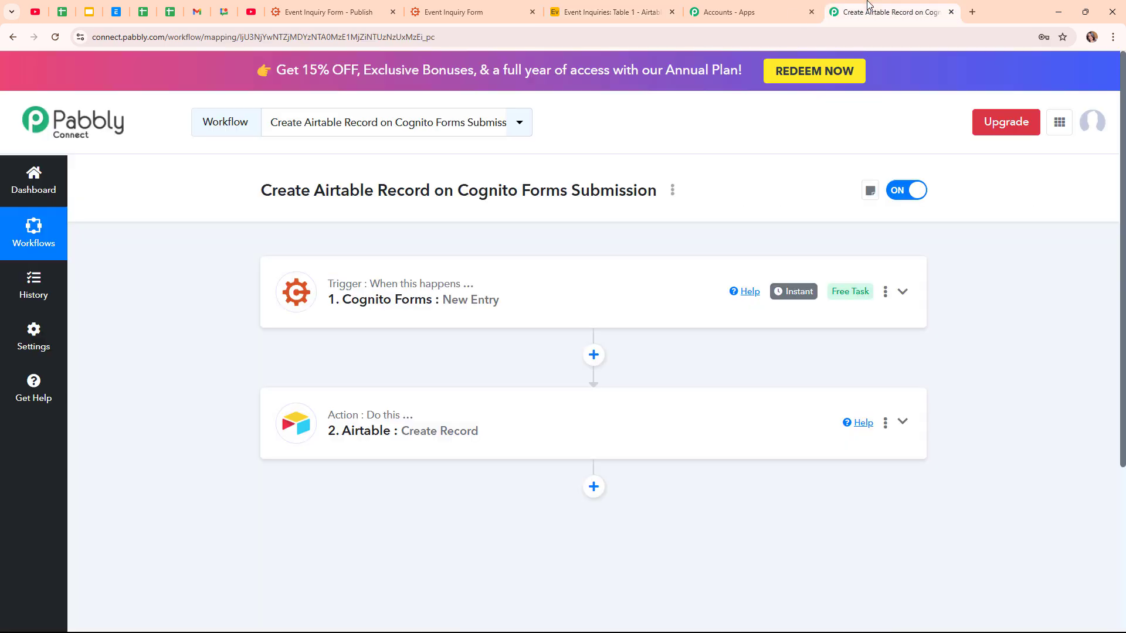